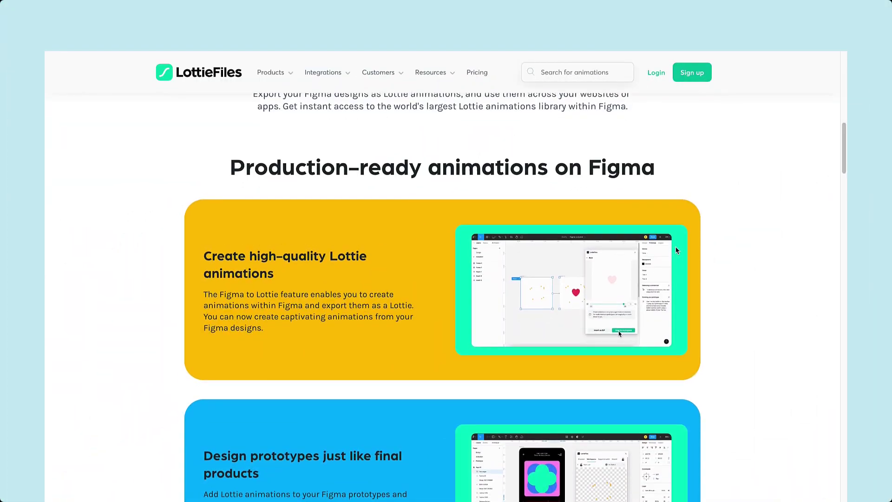
Create a 400×300 Dribbble shot frame.
scroll(676, 251, "down", 1)
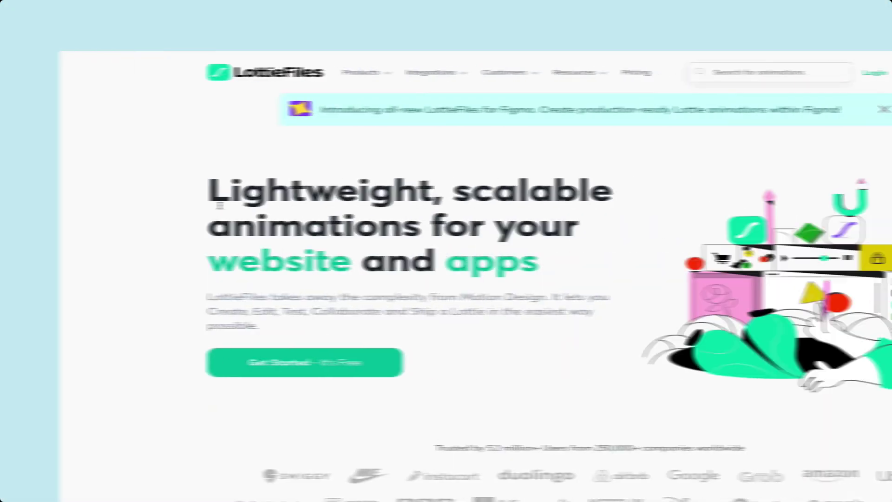
scroll(165, 206, "down", 1)
scroll(165, 205, "down", 3)
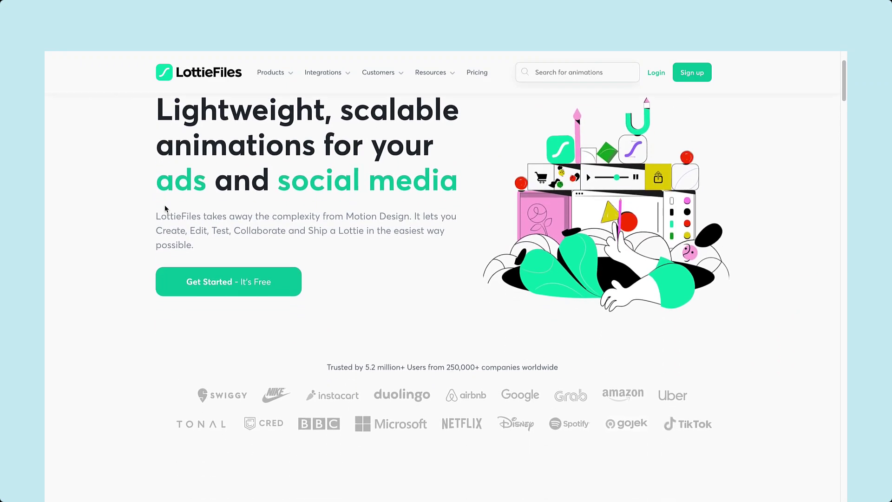
scroll(165, 205, "up", 4)
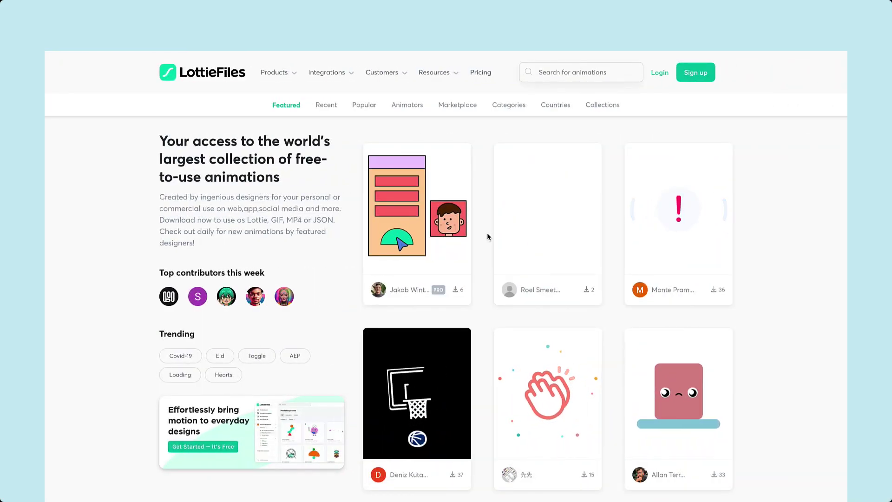
scroll(488, 237, "down", 3)
scroll(487, 237, "down", 7)
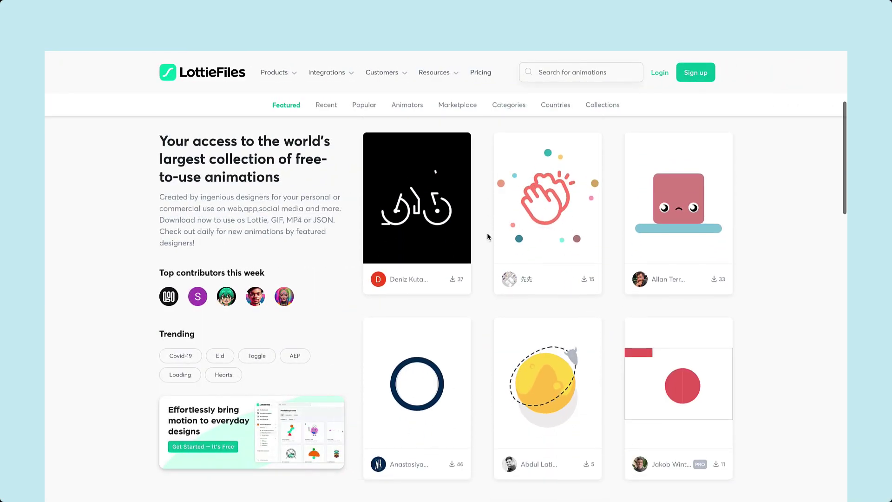
scroll(487, 237, "down", 3)
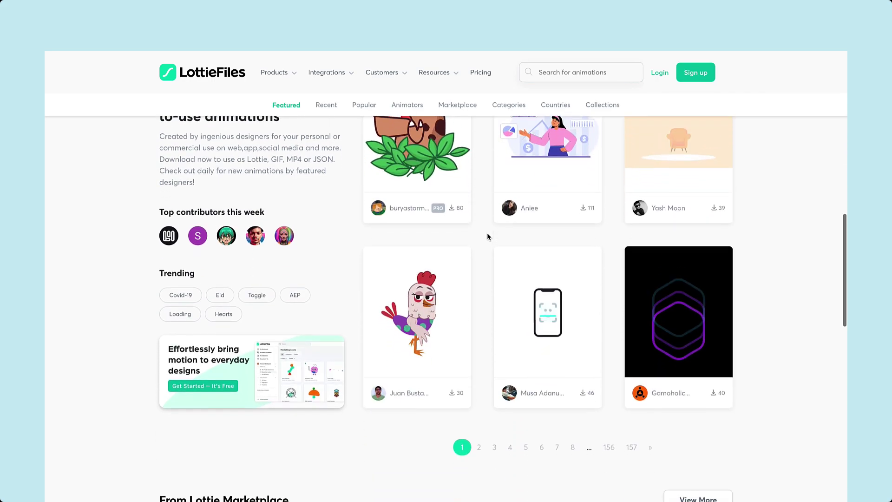
scroll(487, 237, "up", 13)
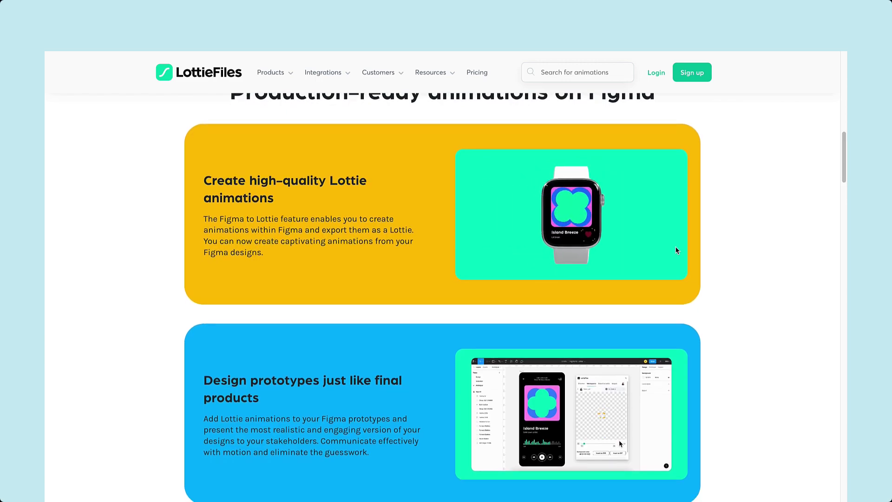
scroll(677, 251, "down", 5)
scroll(676, 251, "down", 2)
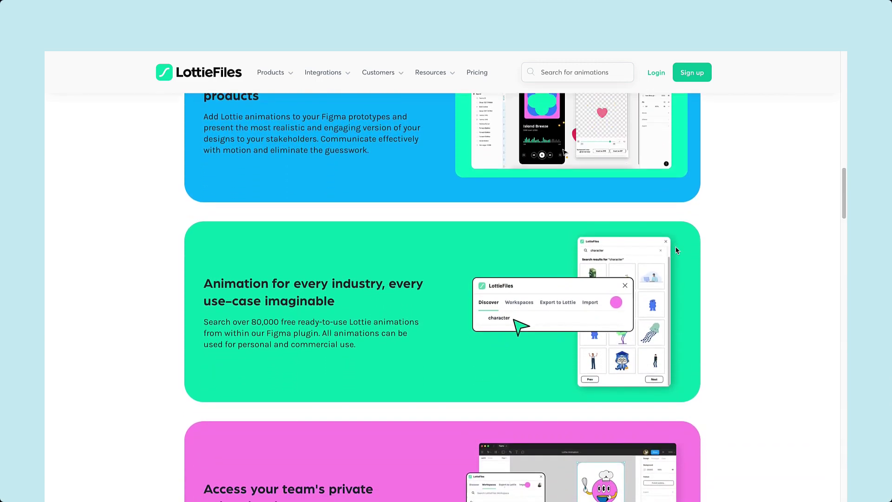
scroll(676, 251, "down", 3)
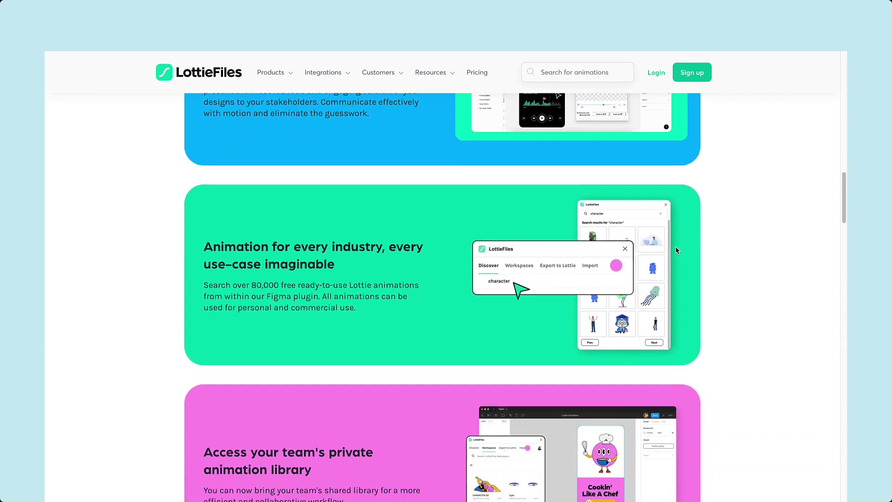
scroll(677, 251, "down", 3)
scroll(677, 250, "down", 4)
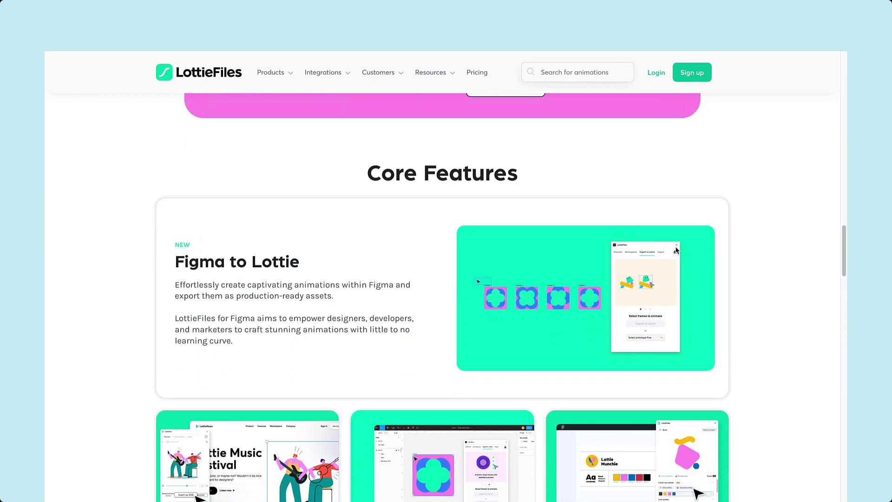
scroll(676, 250, "down", 1)
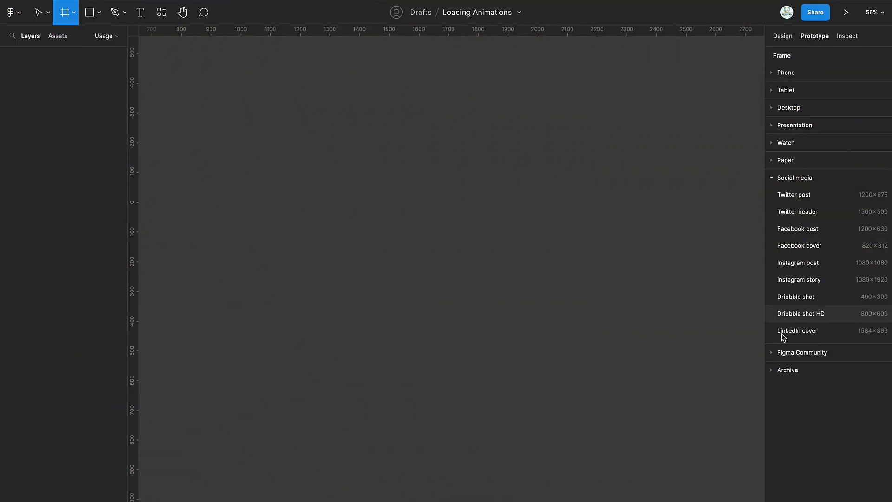
left_click(797, 299)
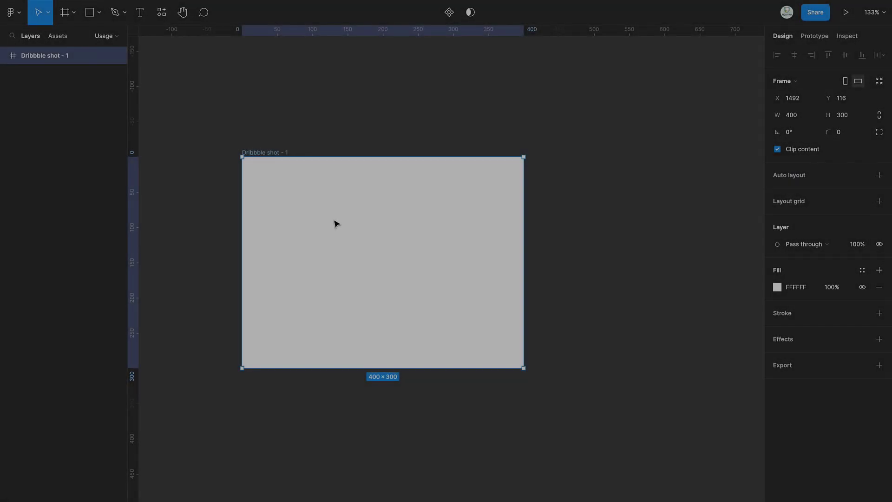
Draw a small circle in the frame and duplicate it into three circles in a row.
key("o")
left_click_drag(315, 237, 331, 254)
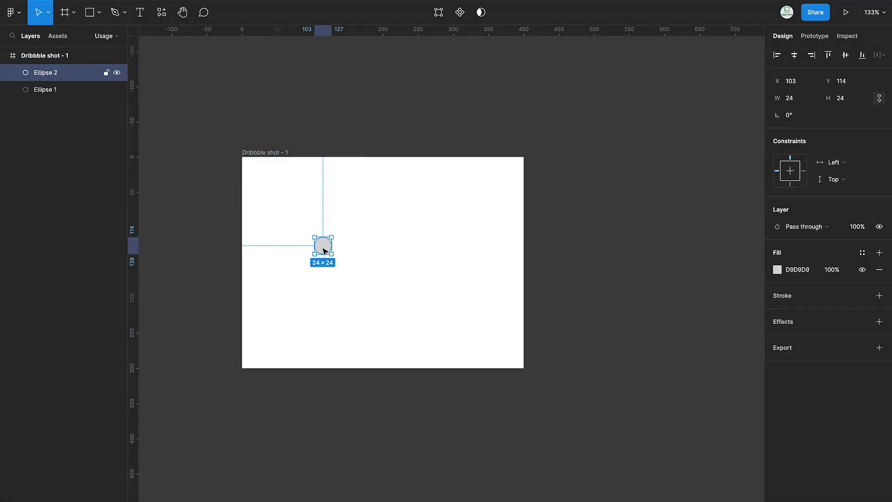
left_click_drag(324, 251, 360, 247)
key("ctrl+d")
left_click_drag(438, 262, 385, 249)
Set the spacing between the three circles to 20.
left_click(795, 132)
type("20")
key("Return")
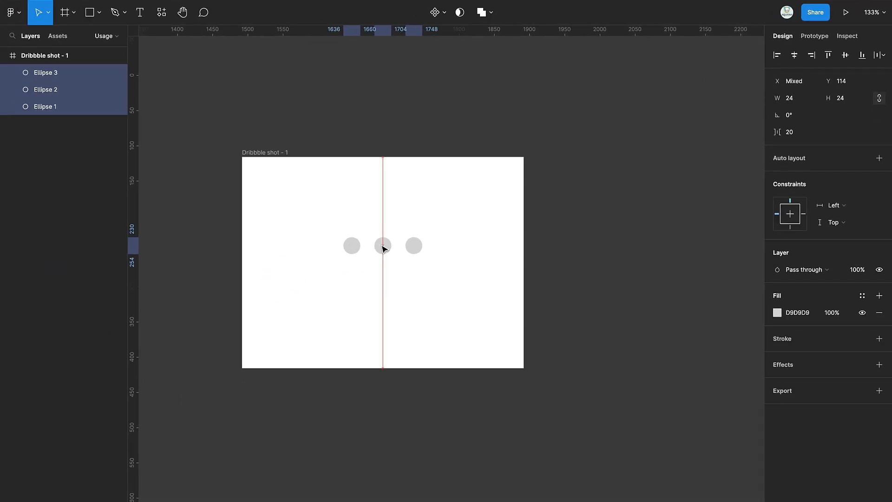
scroll(384, 243, "down", 2)
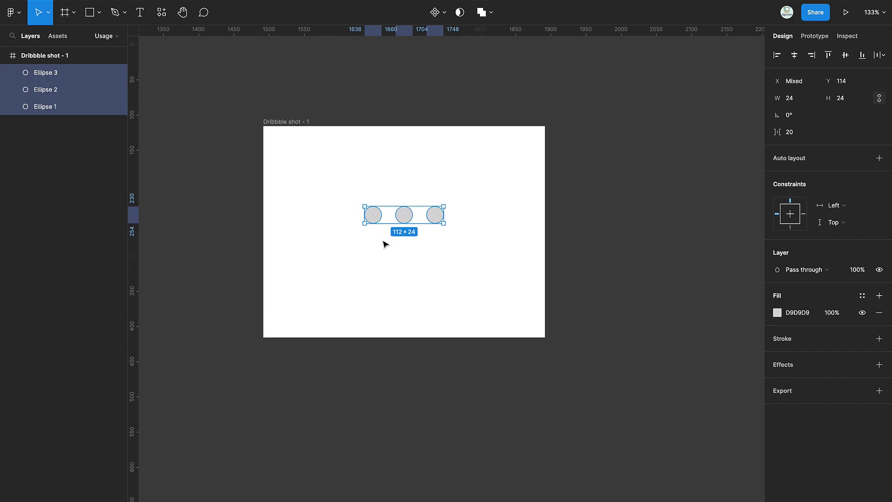
scroll(389, 241, "up", 3)
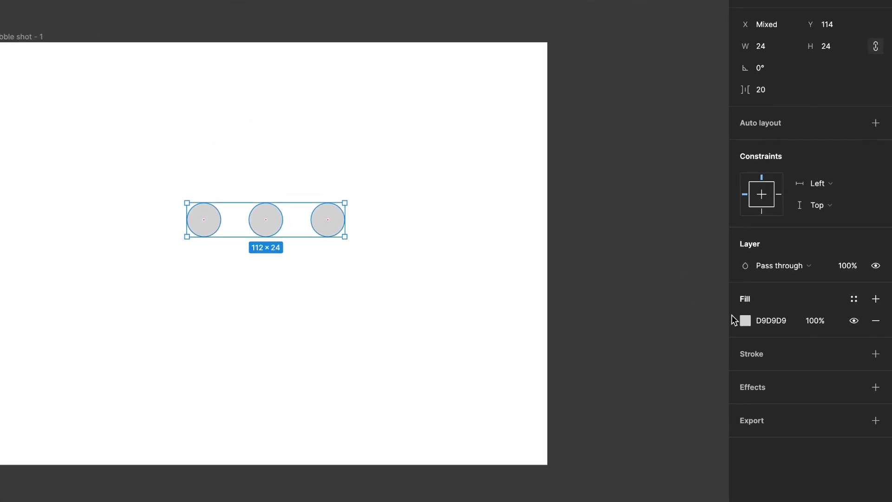
Fill the three circles with dark teal 2C6A6D.
left_click(779, 312)
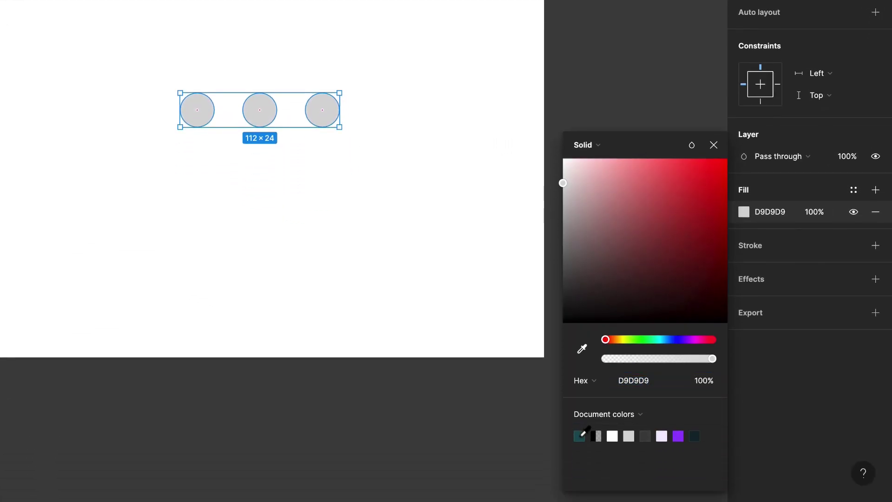
left_click(579, 435)
left_click(657, 237)
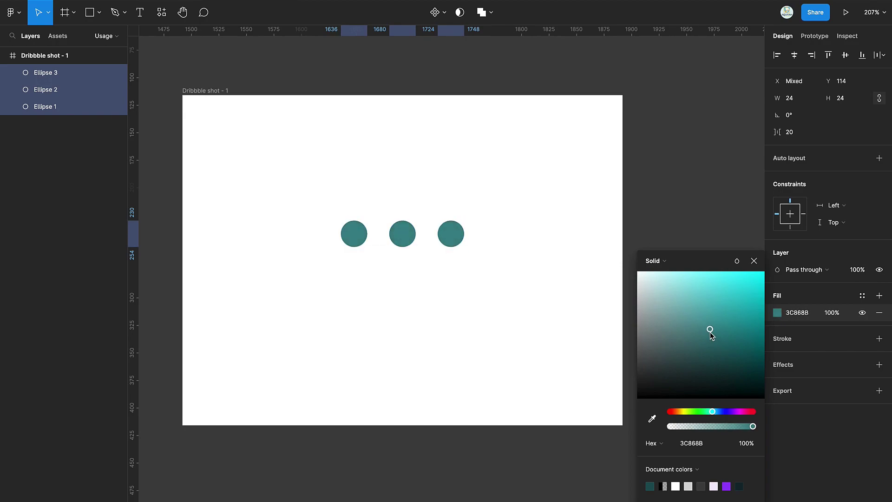
left_click_drag(710, 332, 713, 346)
left_click(753, 261)
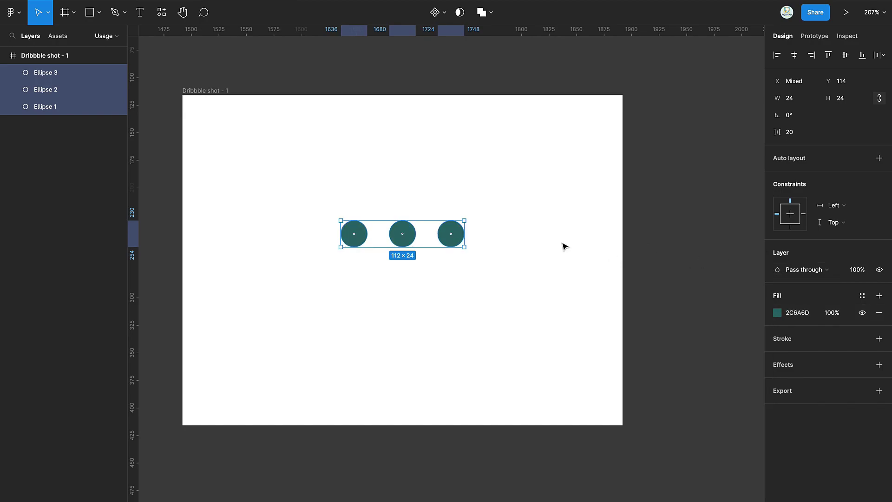
Copy a circle below the first ball as a shadow with a darker teal fill at 30% opacity.
left_click(362, 237)
left_click_drag(362, 238, 344, 290)
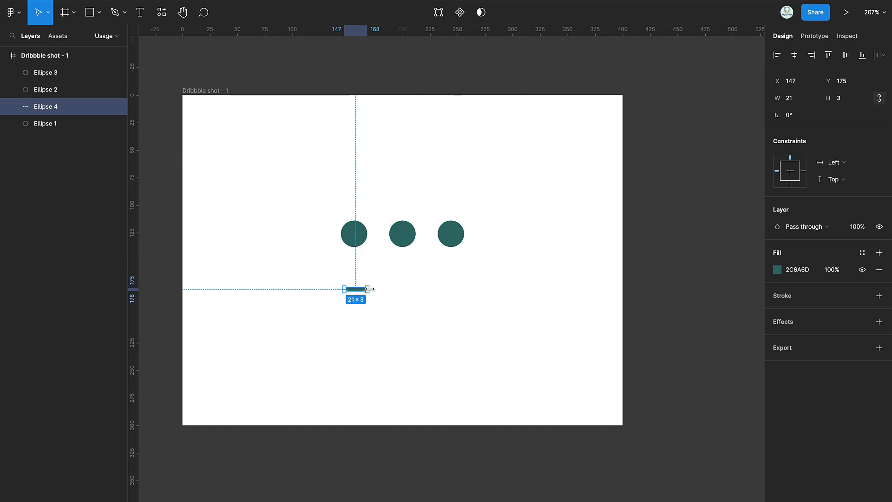
left_click(777, 270)
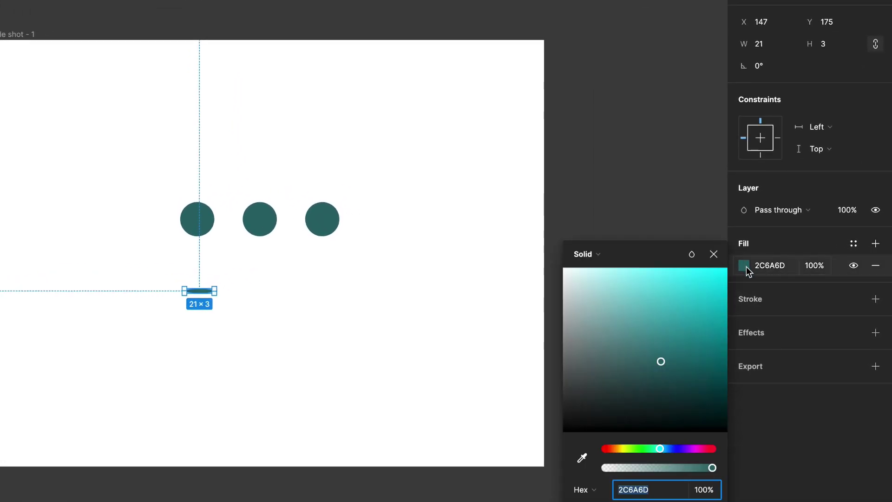
left_click(710, 358)
left_click_drag(658, 384, 685, 405)
left_click(832, 405)
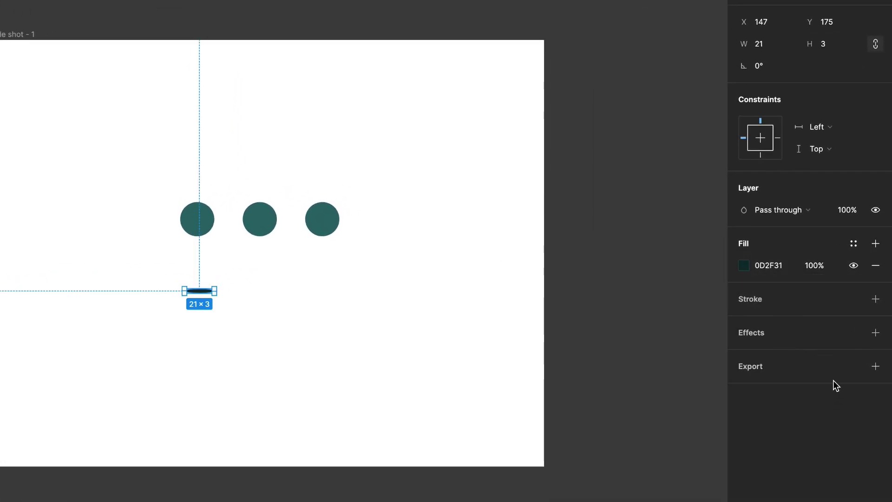
left_click(820, 267)
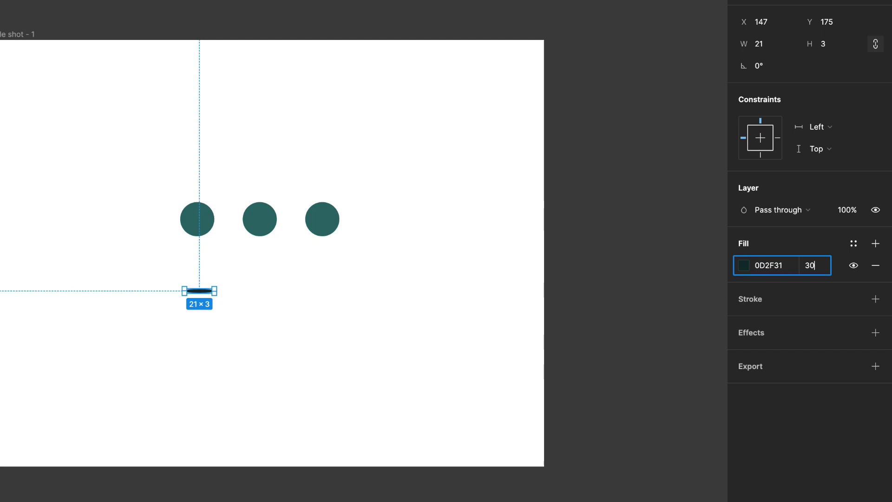
type("30")
key("Return")
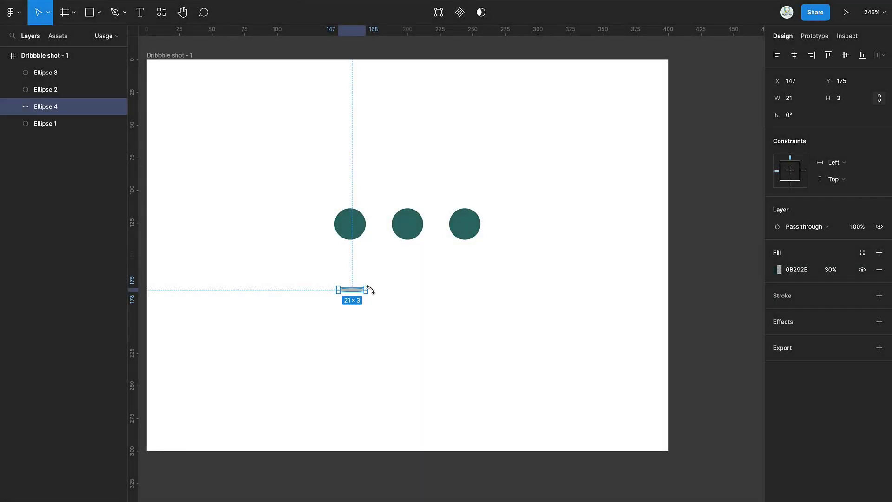
Centre shadows under the left and middle balls with Align horizontal centres.
key("alt")
left_click(423, 295)
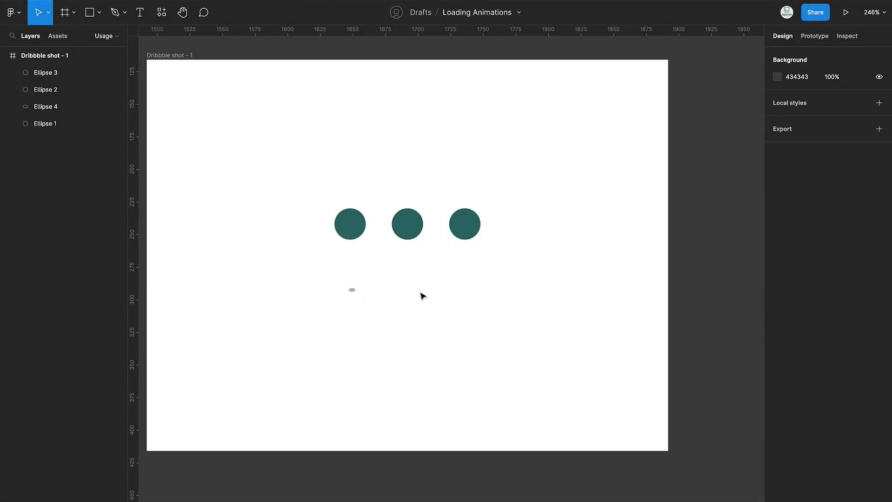
left_click_drag(355, 295, 405, 290)
left_click(410, 233, "shift")
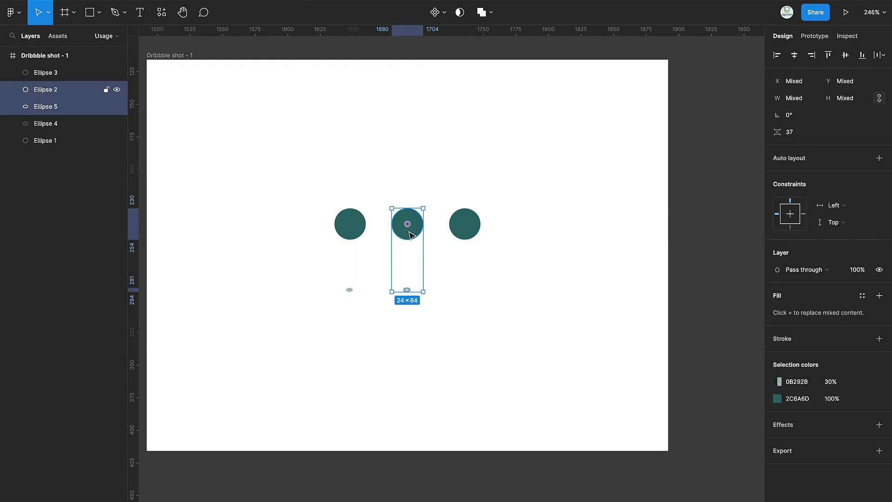
left_click(794, 55)
left_click(414, 297)
left_click(352, 291)
left_click(350, 231, "shift")
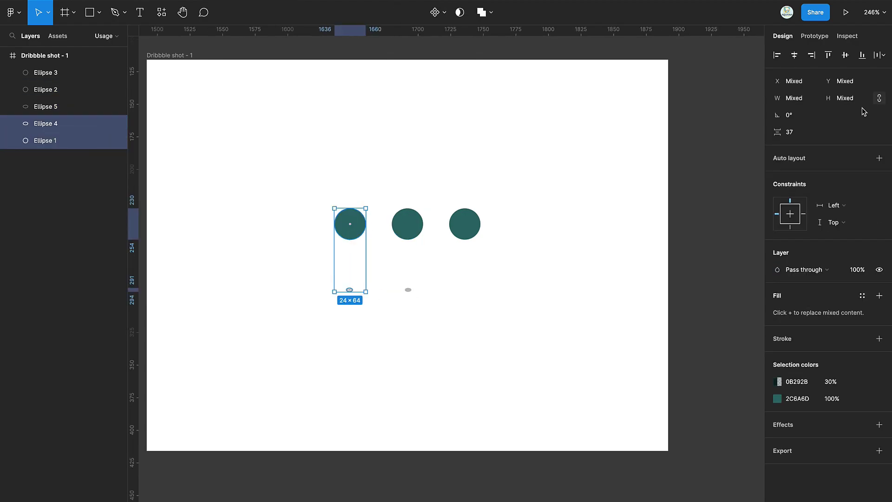
left_click(795, 56)
left_click(414, 304)
Move a shadow copy toward the right ball and select it together with that ball.
left_click(407, 289)
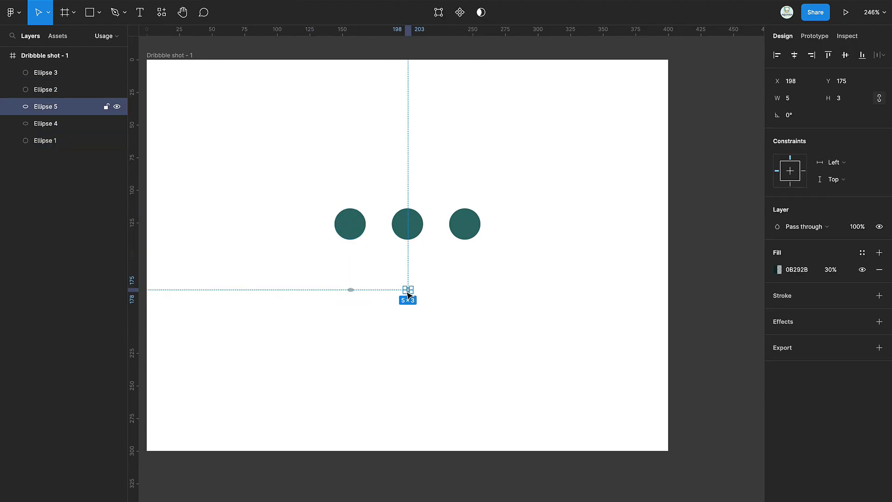
left_click_drag(408, 293, 445, 292)
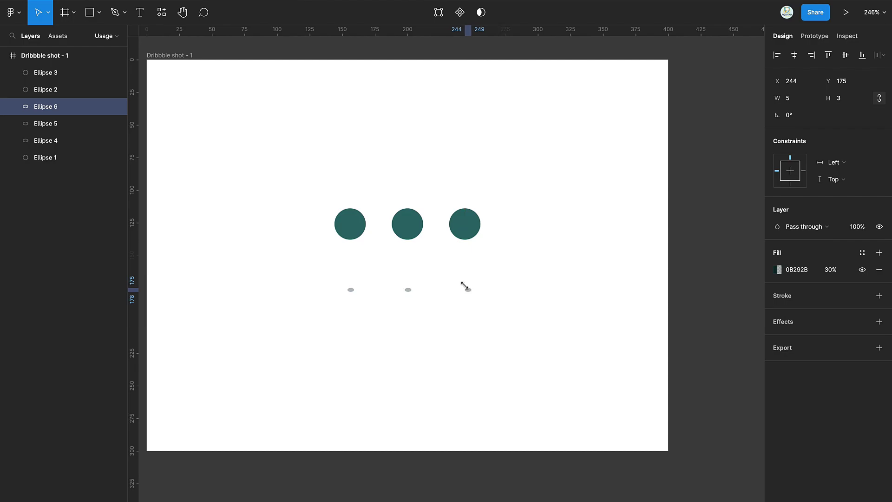
left_click(465, 225, "shift")
Centre the right shadow under its ball and reorder the shadow layers in sequence.
left_click(795, 56)
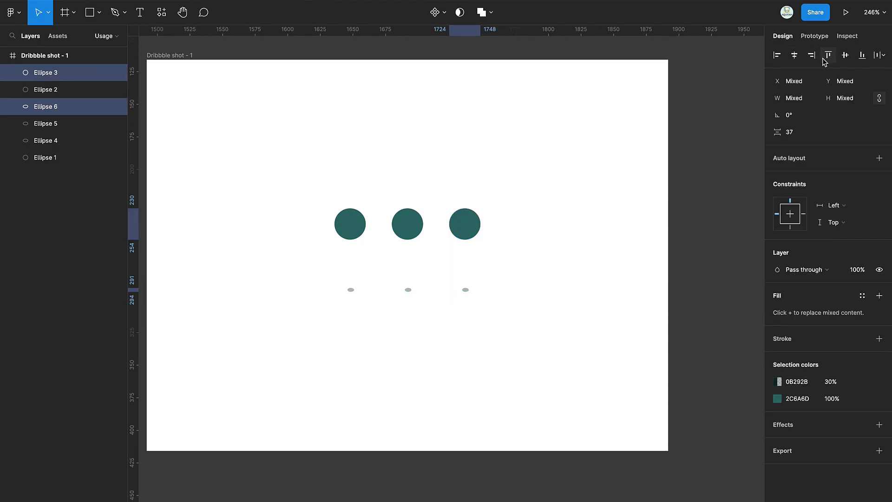
left_click(501, 277)
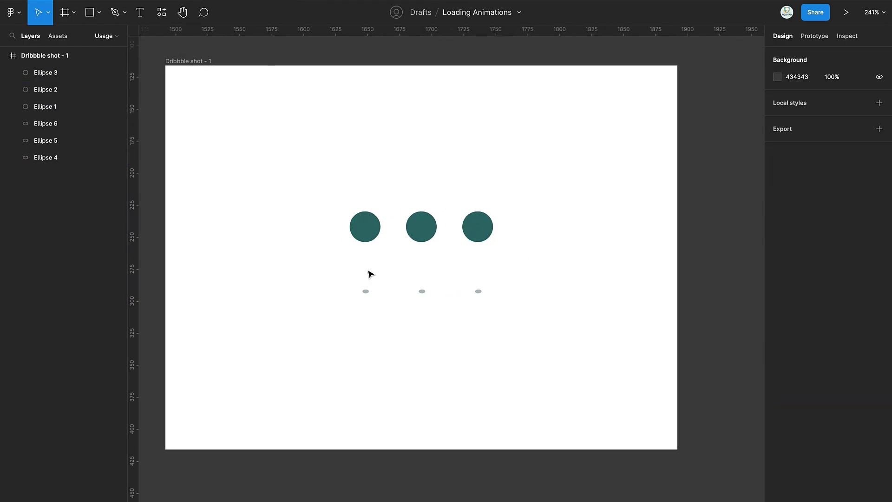
left_click(366, 232)
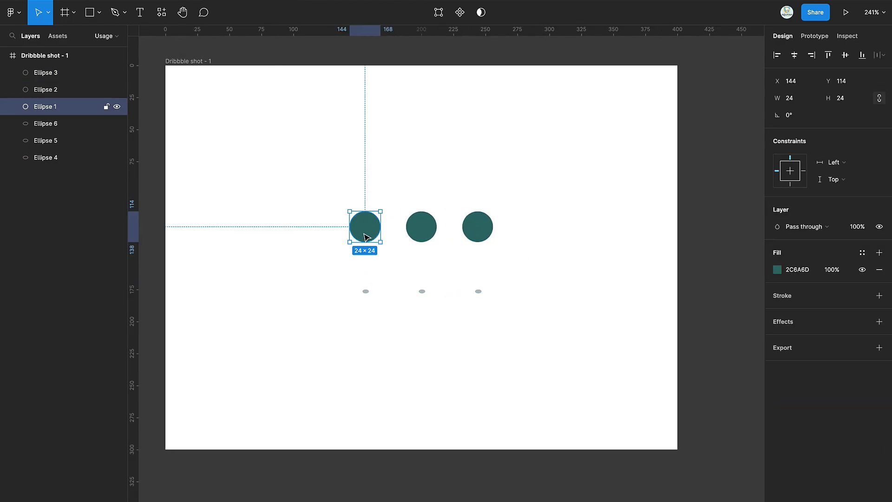
left_click(365, 291)
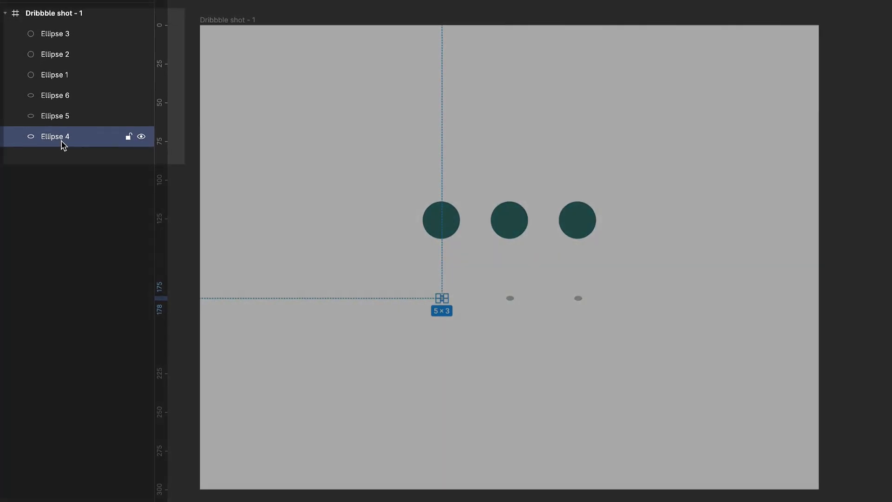
left_click_drag(63, 145, 63, 90)
left_click(506, 223)
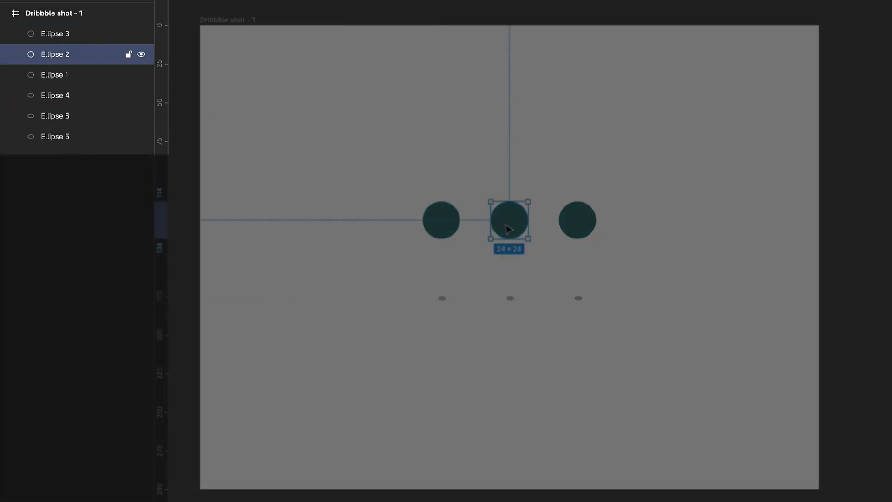
left_click(511, 298)
left_click_drag(58, 138, 57, 104)
left_click(576, 226)
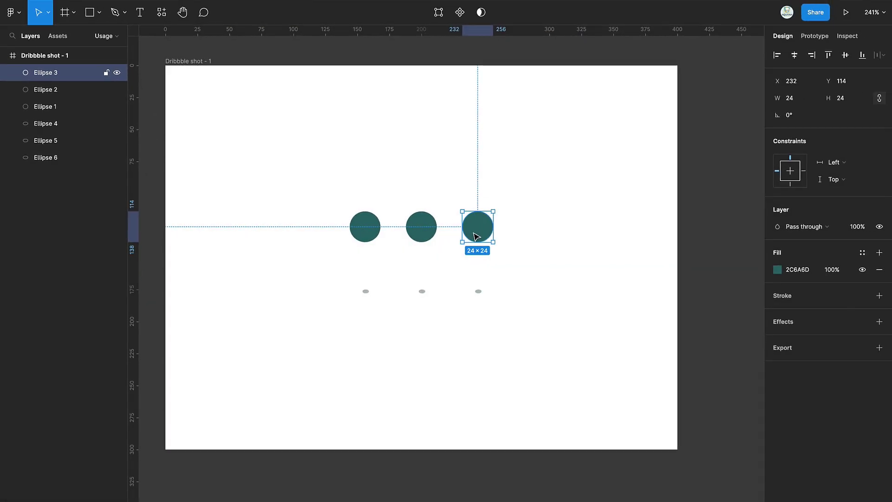
left_click(479, 291)
Batch-rename the three shadow ellipses to Shadow 1–3 using 'Shadow $n'.
left_click_drag(350, 274, 518, 342)
key("super+r")
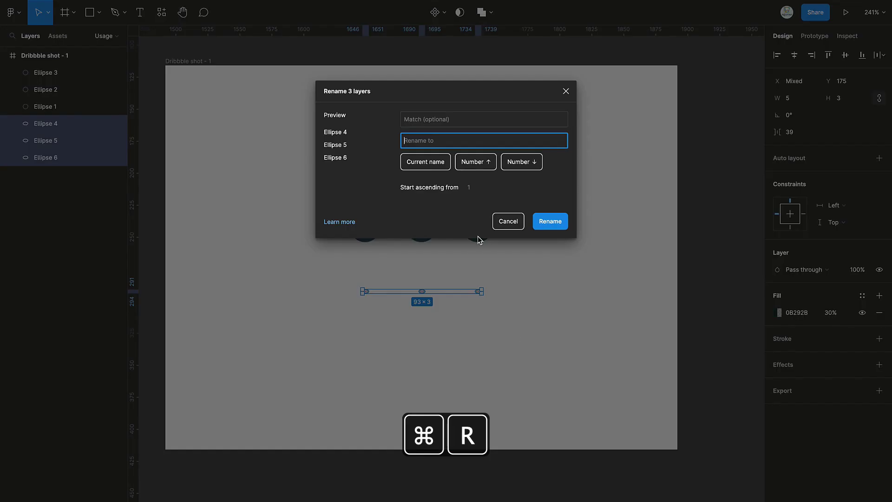
type("S")
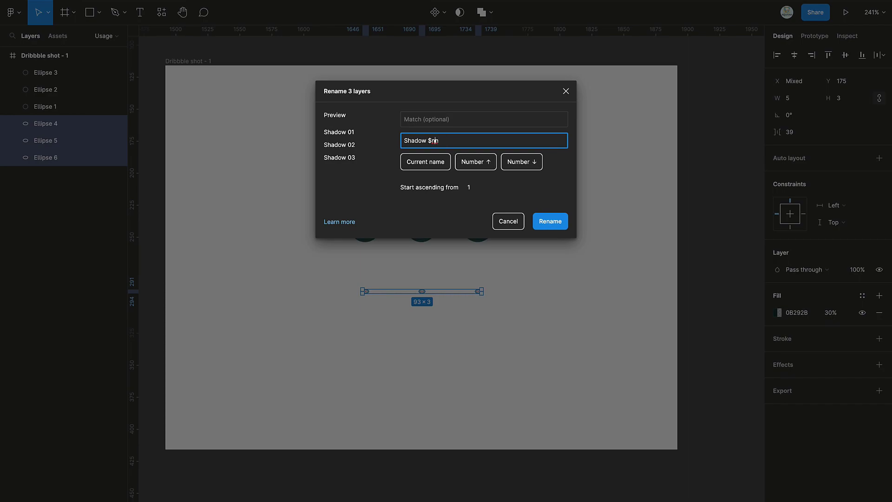
type("hadow $n")
left_click(542, 222)
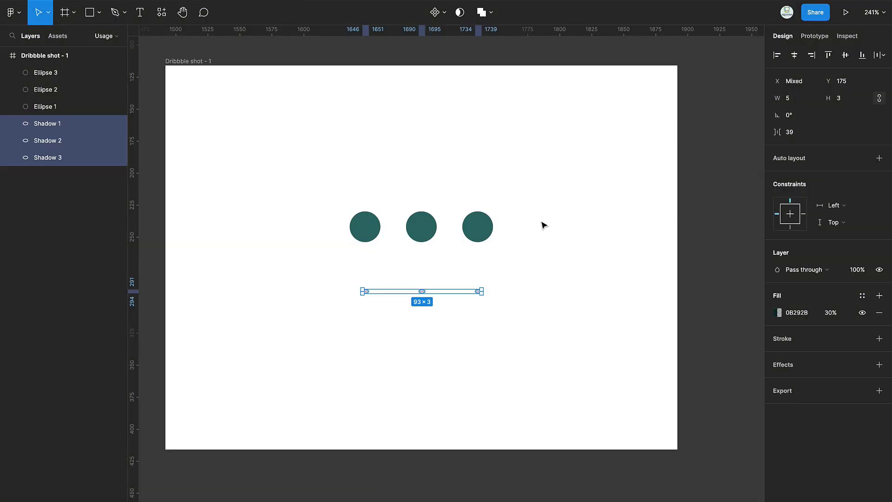
Select the three balls and enter 'Ball $nn' in the rename dialog.
left_click(346, 206)
left_click_drag(346, 206, 548, 248)
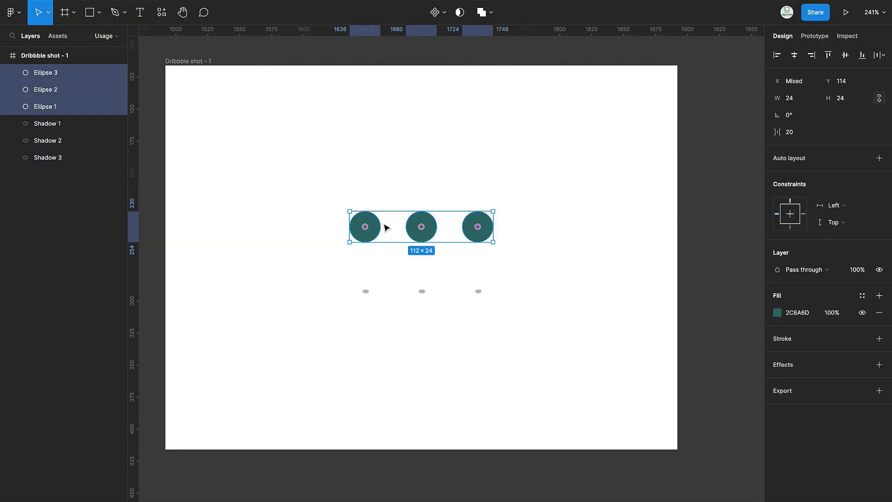
key("super+r")
type("B")
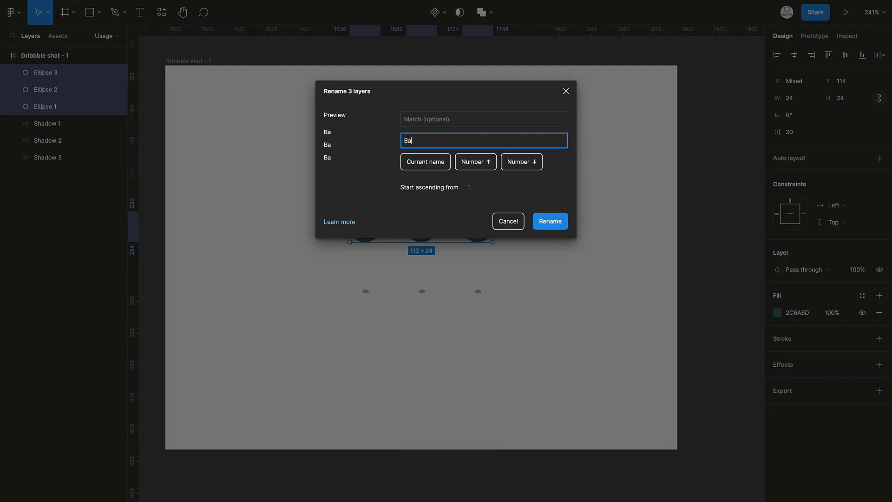
type("all $nn")
Apply the Ball 1–3 names and set all three shadows to 0% layer opacity.
left_click(551, 222)
left_click(345, 209)
left_click_drag(328, 275, 533, 315)
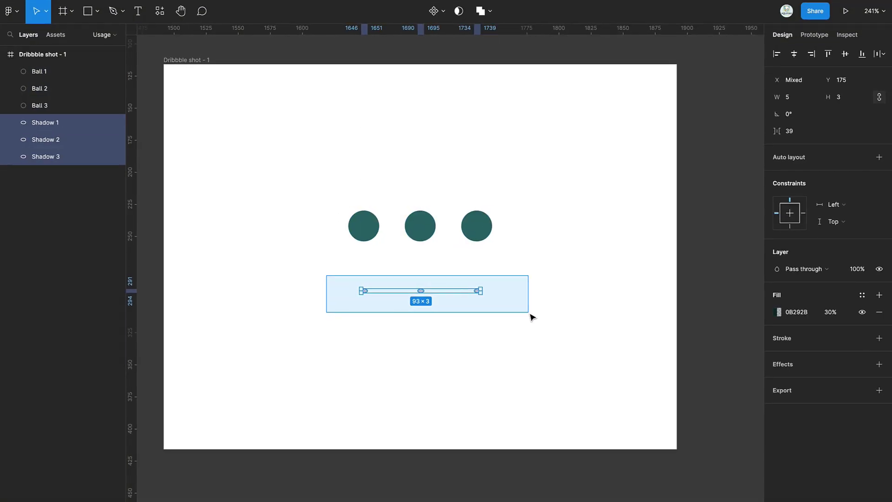
left_click(849, 204)
key("Return")
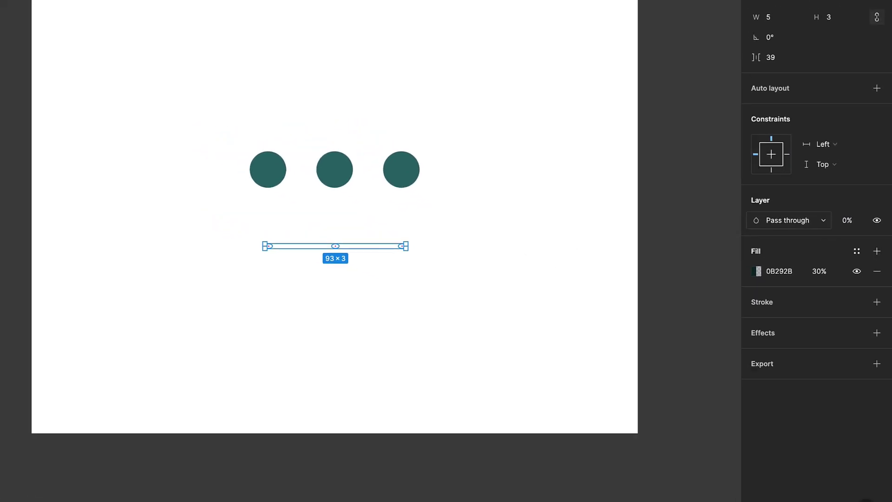
Duplicate the frame as Dribbble shot - 2 and set its Shadow 1 opacity to 100.
left_click(184, 65)
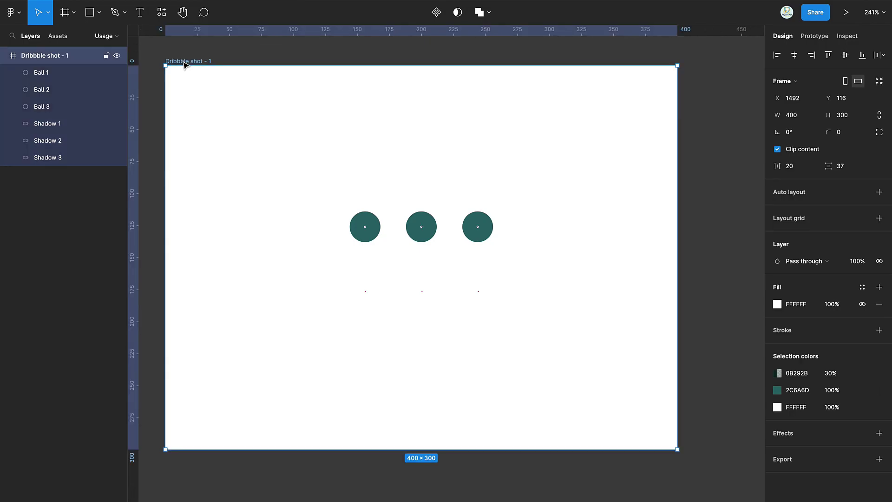
key("ctrl+d")
left_click(405, 230)
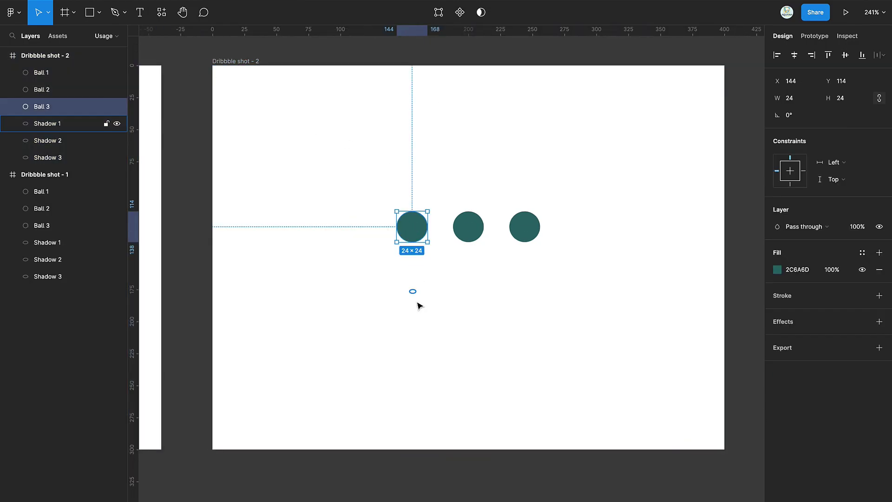
left_click(412, 294)
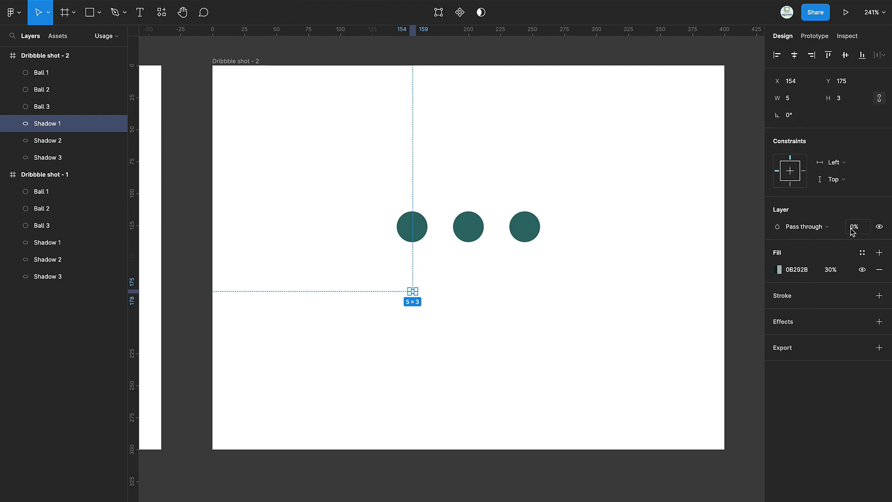
type("100")
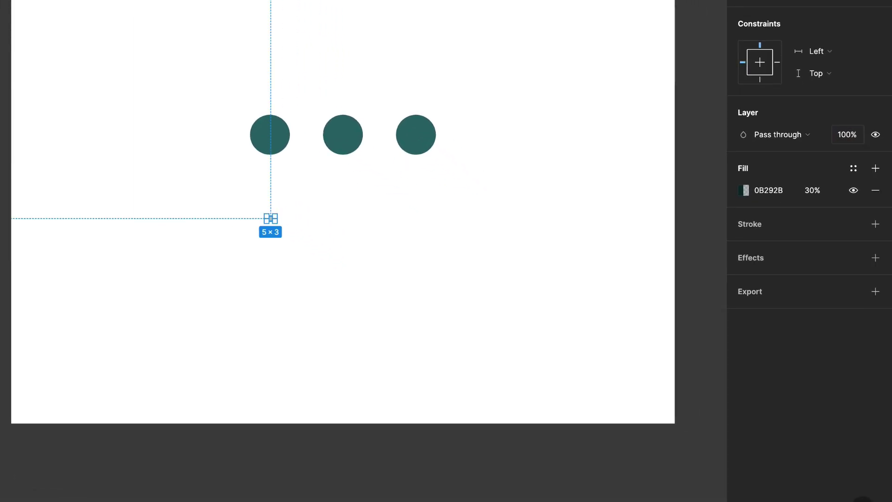
Move the left ball down onto its shadow in Dribbble shot - 2.
left_click_drag(270, 143, 276, 197)
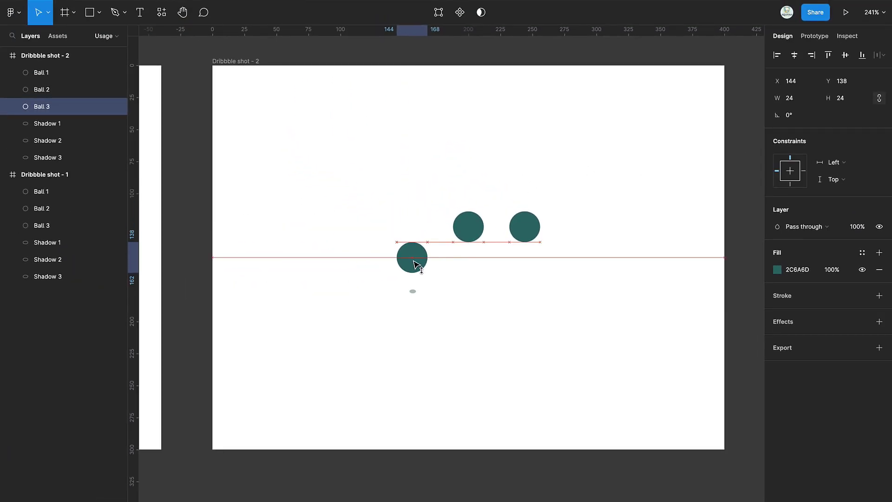
left_click(413, 291)
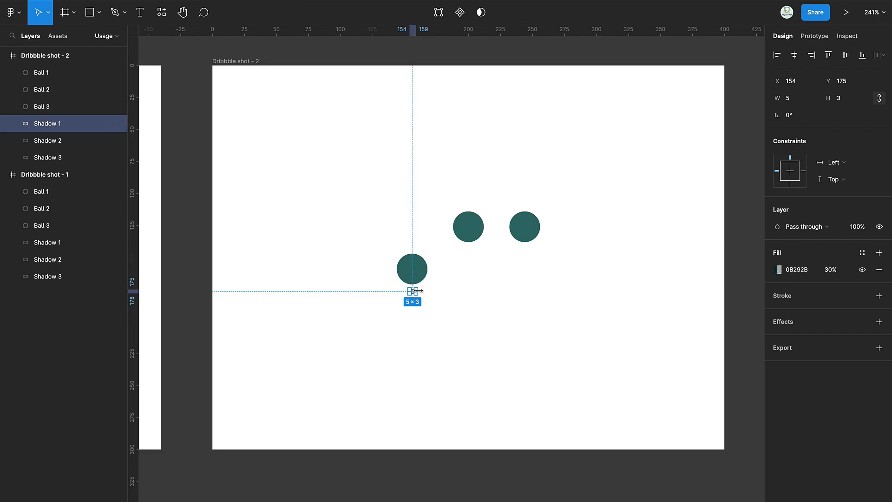
scroll(418, 291, "up", 3)
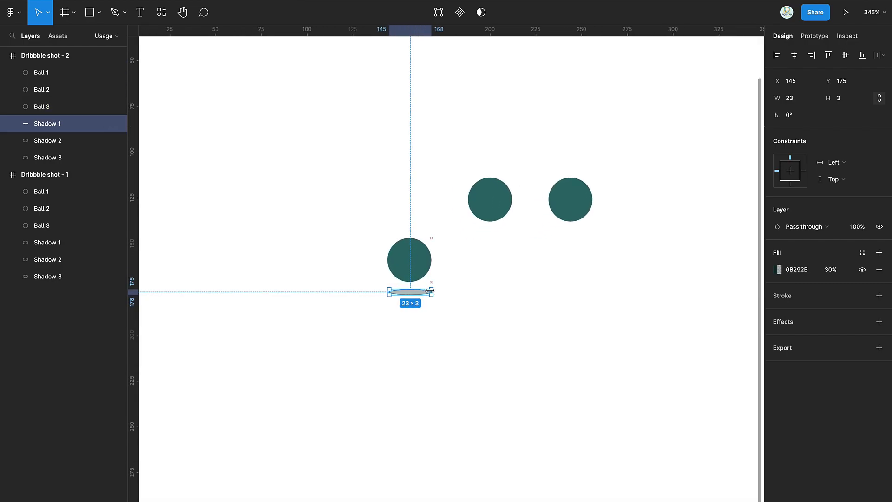
left_click(418, 261)
key("Down")
key("Down")
key("Down")
key("Down")
key("Down")
key("Down")
key("Down")
Show Shadow 2 at 100% opacity and nudge the middle and right balls down.
left_click(491, 292)
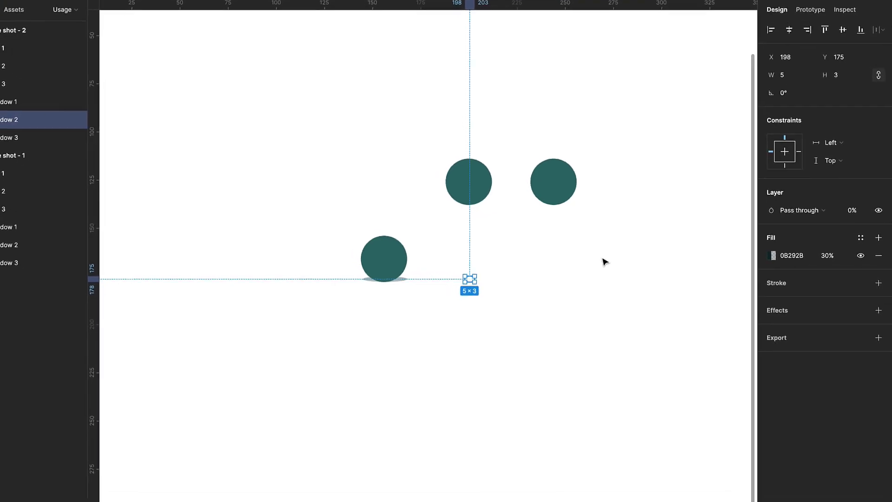
left_click(851, 212)
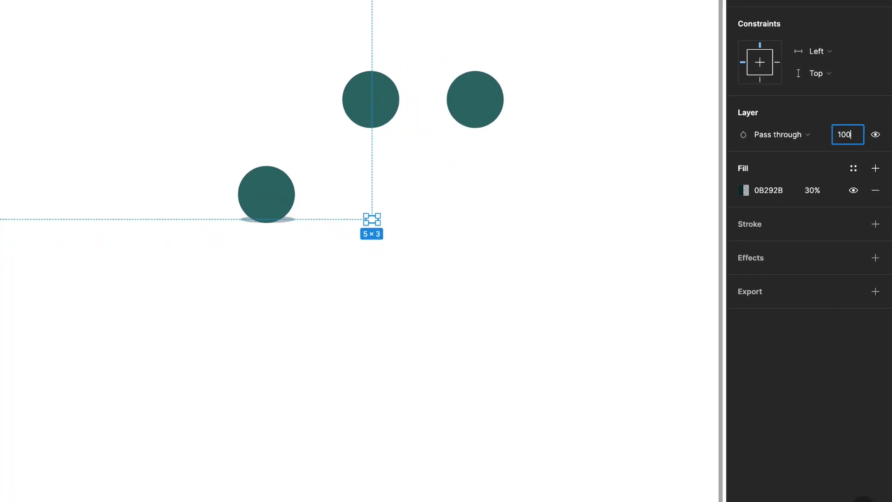
type("100")
key("Return")
left_click(389, 99)
key("shift+Down")
key("Down")
key("Down")
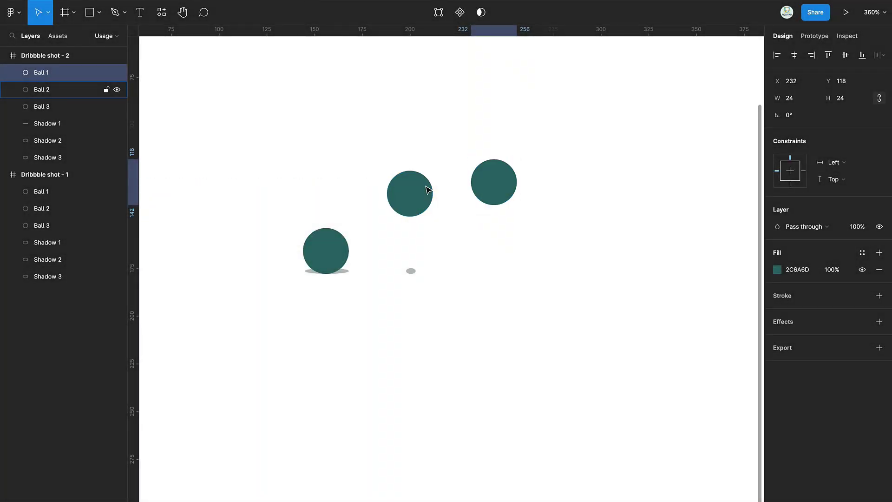
key("Down")
Widen Shadow 2 under the middle ball to 13.
left_click(427, 191)
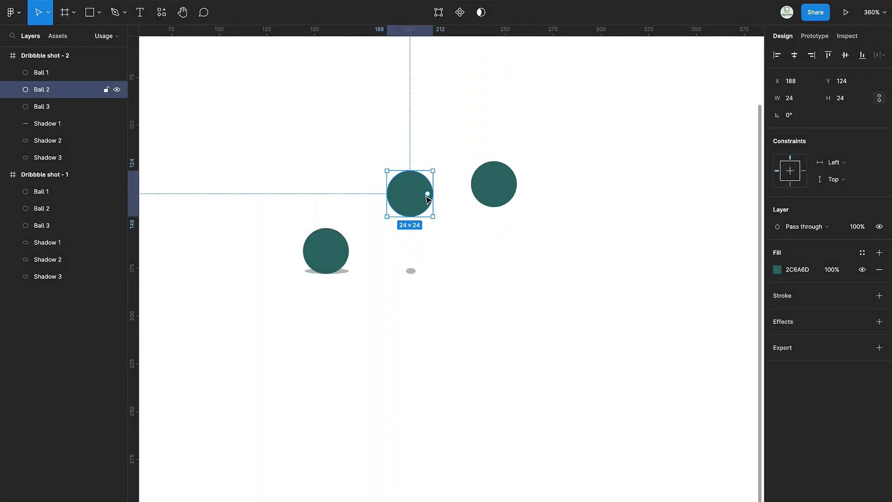
left_click(412, 271)
scroll(415, 276, "up", 5)
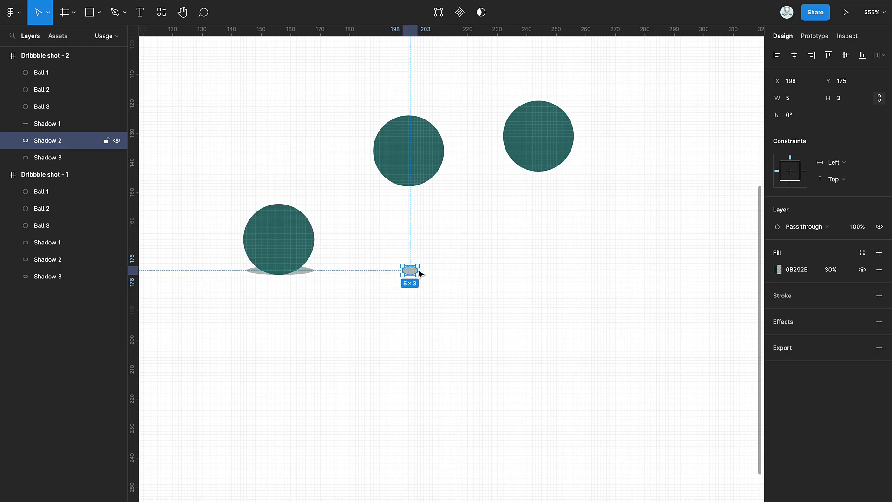
left_click_drag(419, 273, 429, 273)
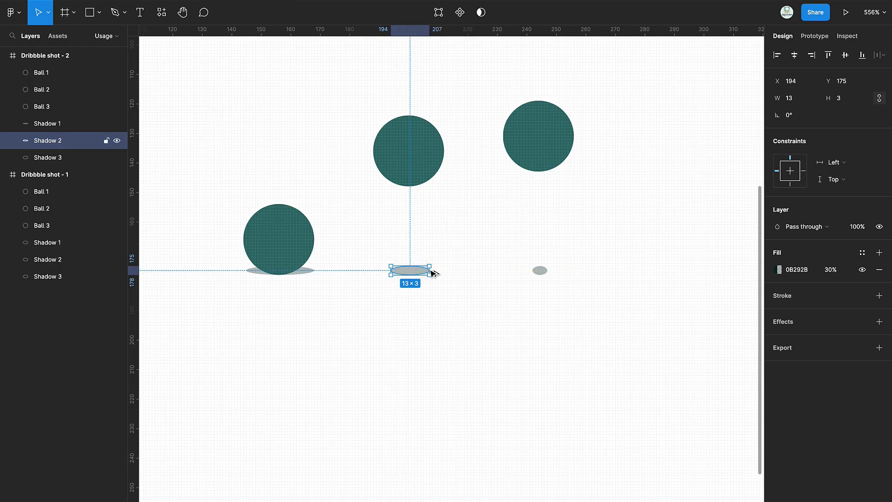
Squash the left ball flat, the middle ball to 24×22, and Ball 1 slightly.
left_click(301, 278)
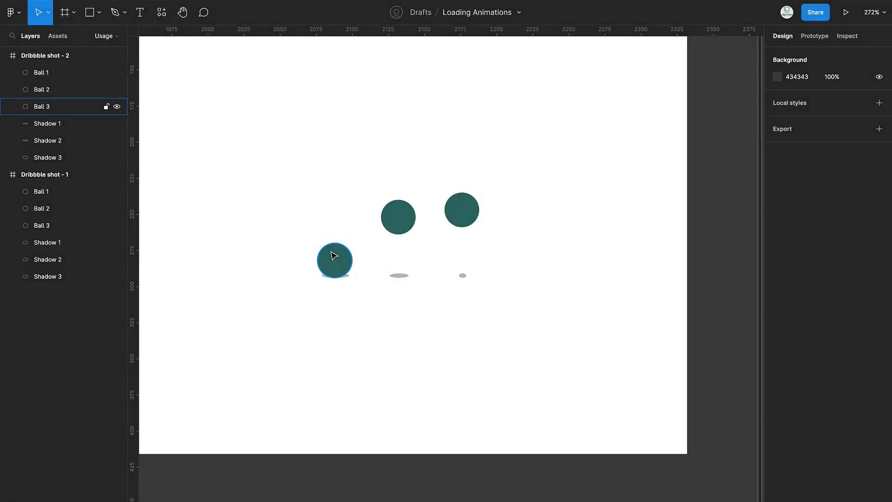
left_click(41, 106)
left_click_drag(337, 241, 338, 259)
left_click(374, 206)
left_click(398, 207)
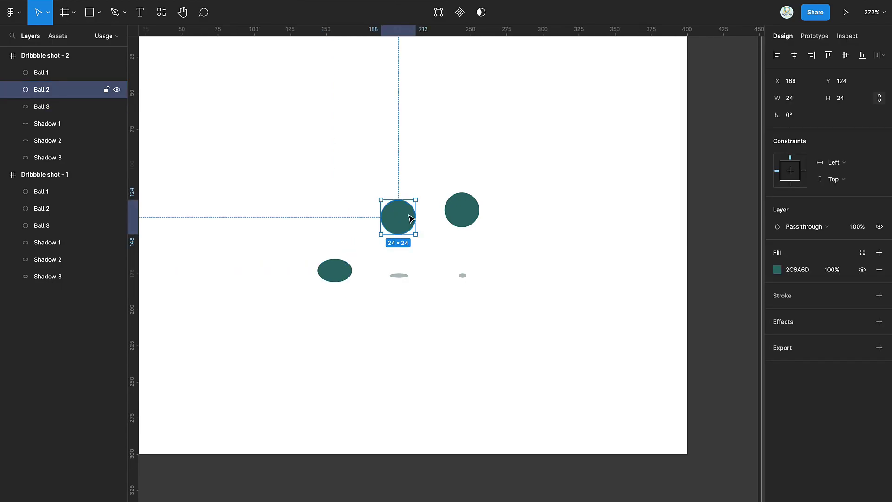
left_click_drag(403, 199, 404, 206)
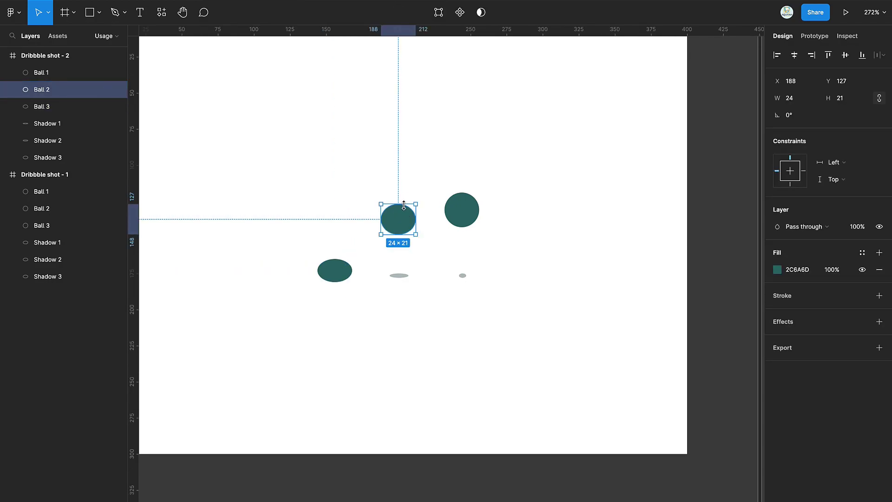
left_click(456, 206)
left_click_drag(466, 195, 465, 196)
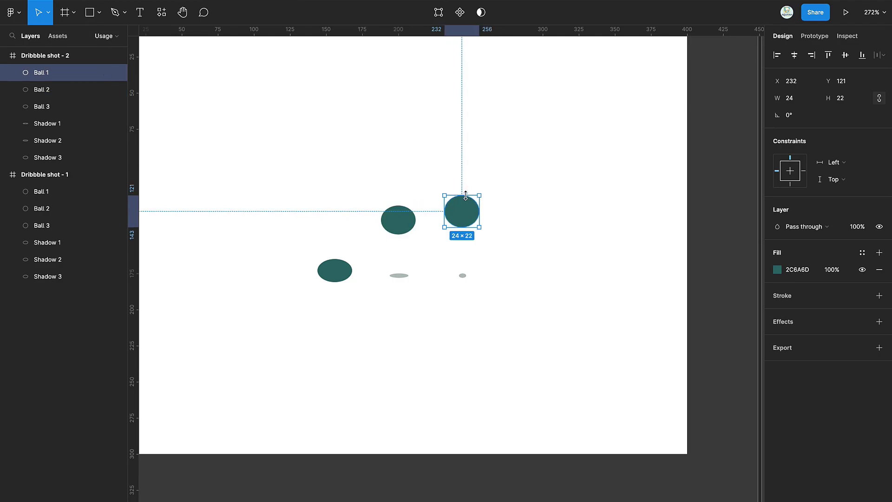
left_click(494, 259)
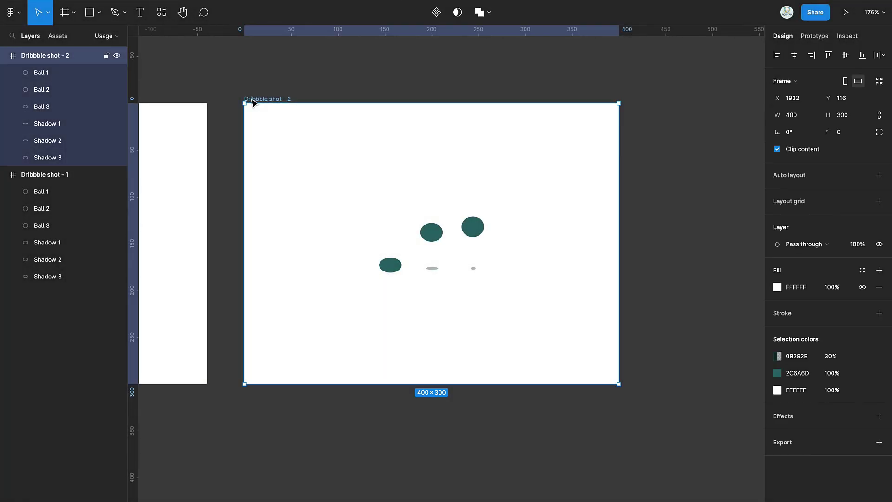
Duplicate the frame as Dribbble shot - 3 and widen Shadow 2.
key("ctrl+d")
scroll(501, 268, "up", 4)
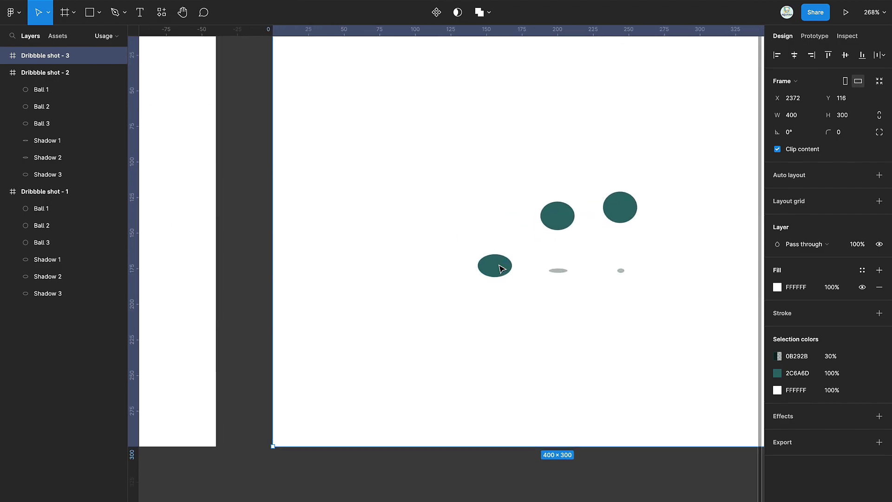
left_click(537, 268)
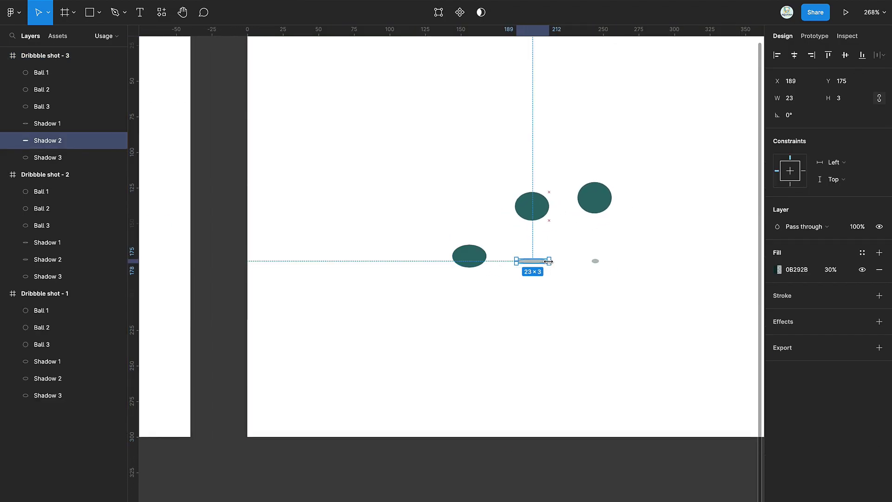
left_click_drag(547, 262, 546, 262)
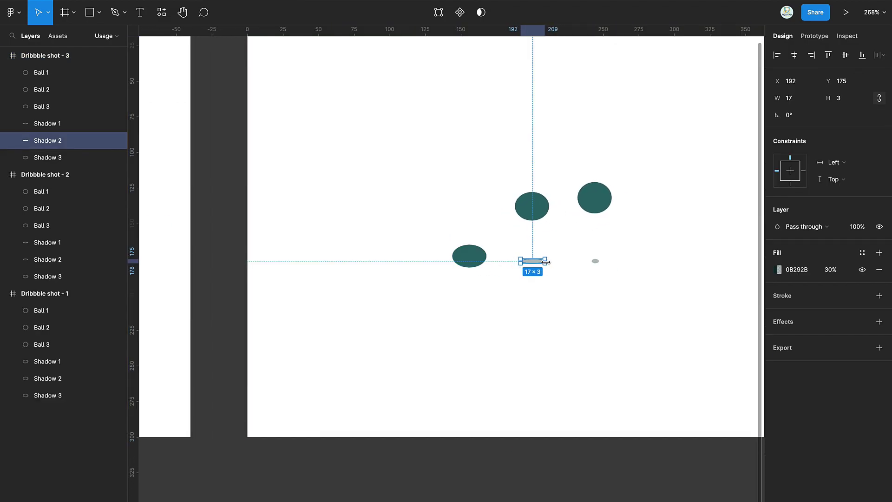
Move Ball 2 to Y 165, squash it to 24×16, and top-align it with the other flattened ball.
left_click(533, 214)
left_click(841, 82)
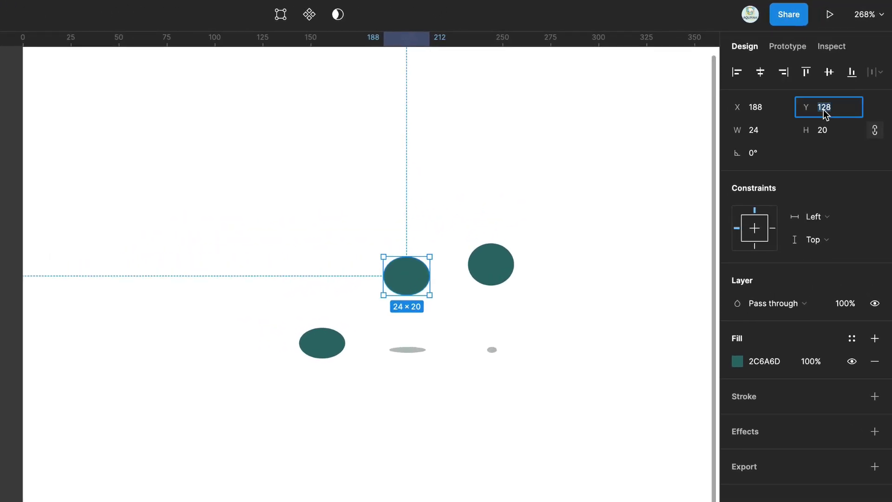
type("165")
key("Return")
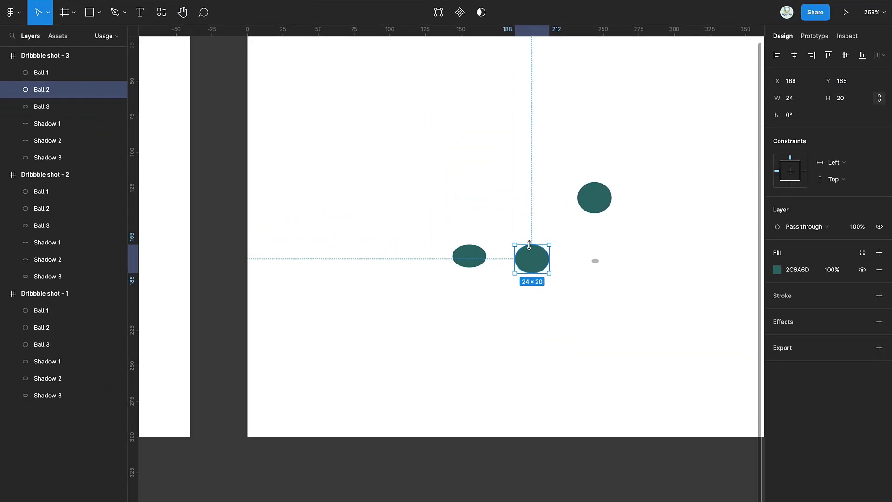
left_click_drag(529, 245, 529, 251)
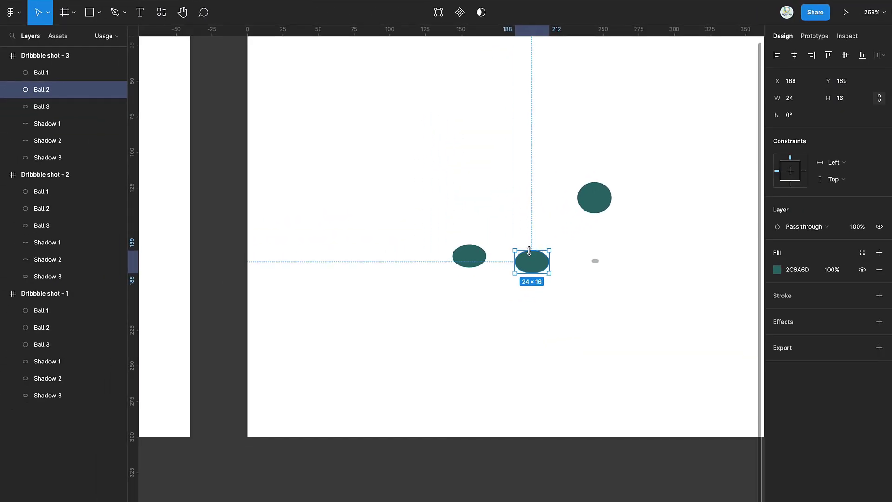
left_click(468, 256, "shift")
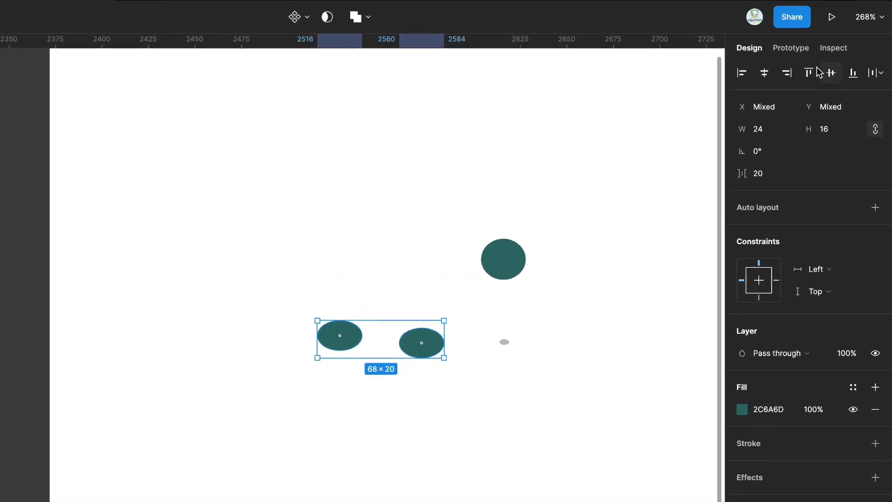
left_click(828, 55)
left_click(602, 327)
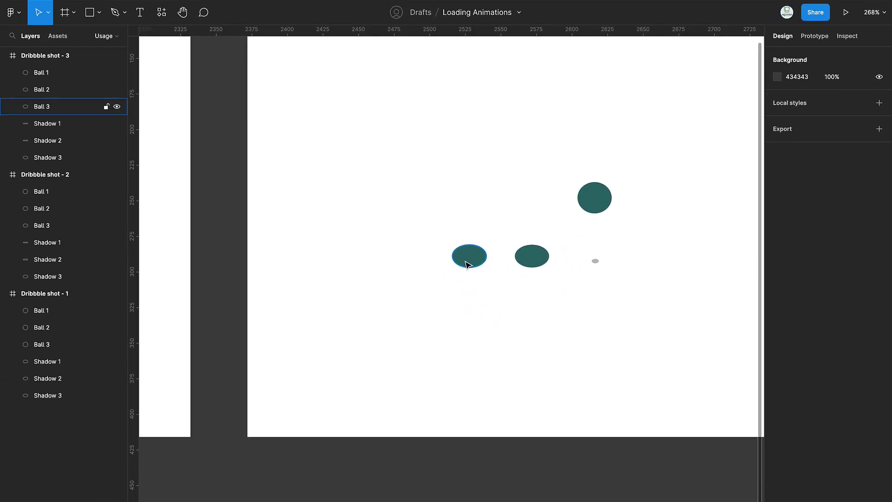
Raise Ball 3 to Y 114 as a round ball and Ball 1 to Y 128.
left_click(335, 338)
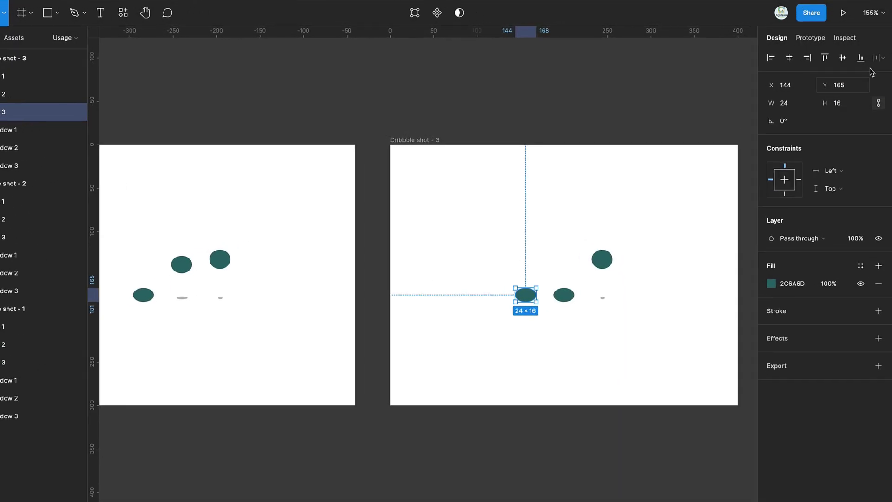
left_click(848, 85)
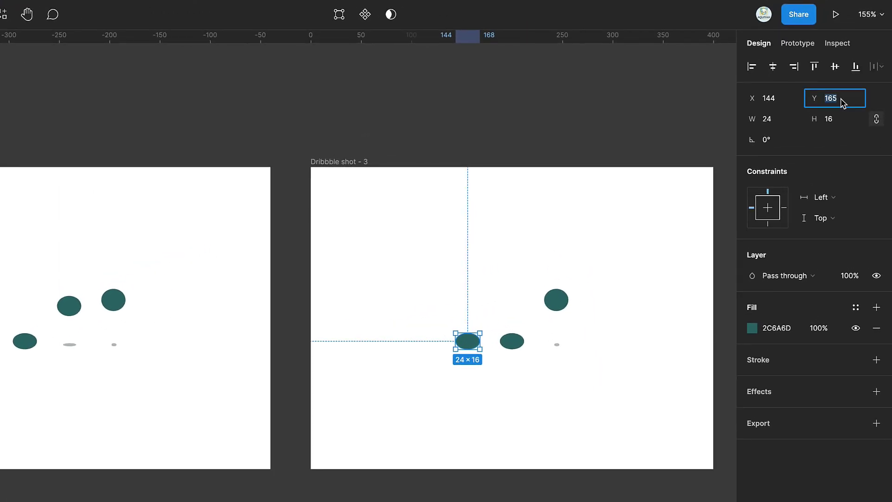
type("114")
key("Return")
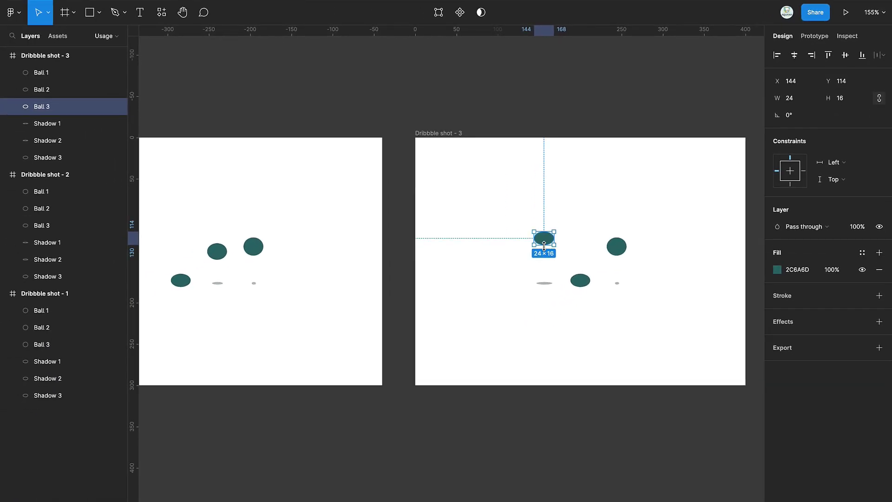
left_click_drag(544, 246, 544, 252)
left_click(541, 282)
left_click(546, 282)
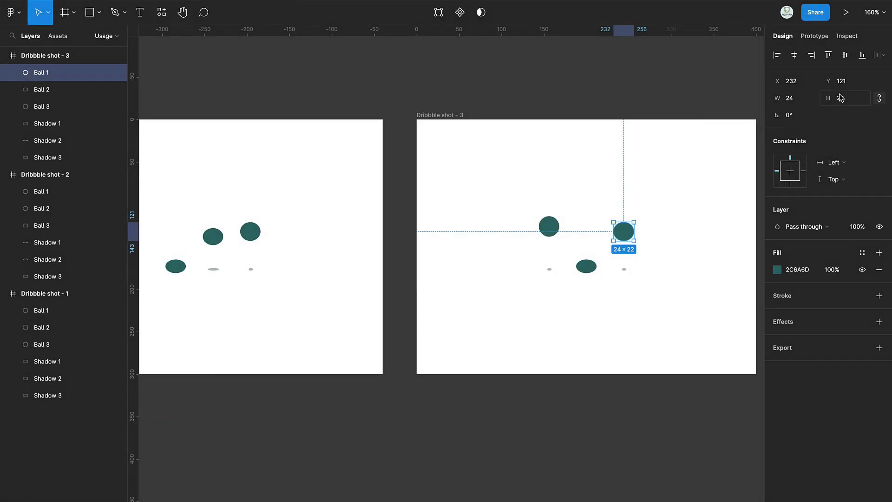
left_click(842, 80)
type("128")
key("Return")
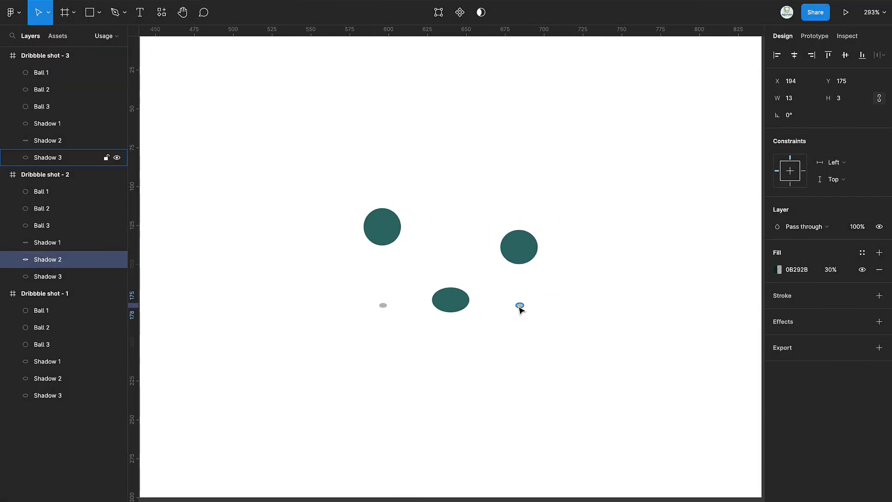
Hide Shadow 1 under the raised ball by setting its opacity to 0.
left_click(520, 306)
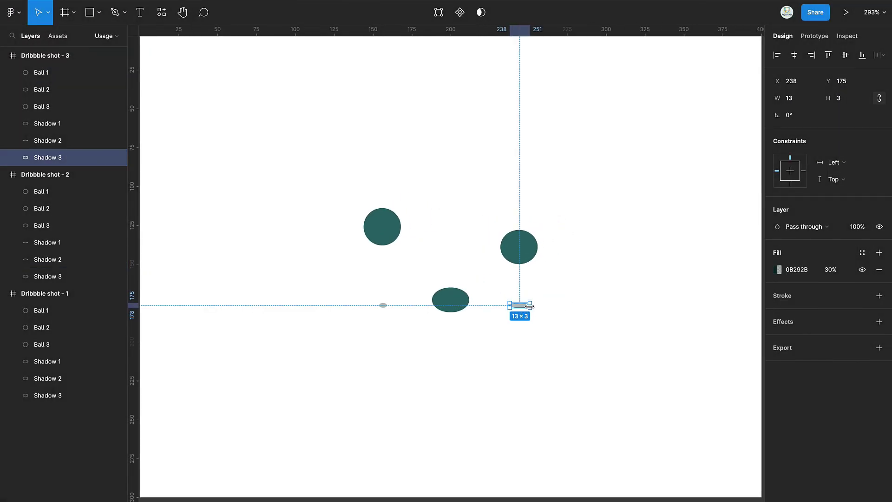
scroll(504, 333, "down", 3)
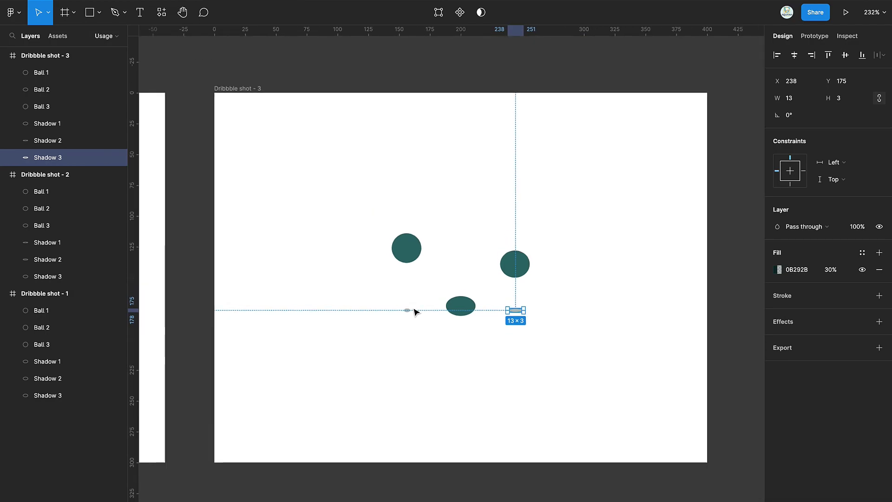
left_click(409, 310)
left_click(406, 310)
left_click(860, 223)
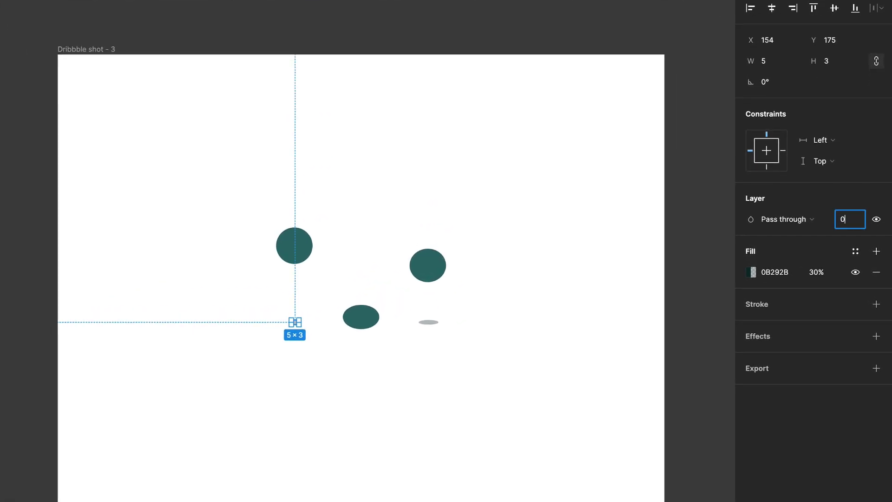
left_click(636, 230)
Select the Dribbble shot - 3 frame.
scroll(637, 229, "right", 3)
scroll(596, 240, "down", 3)
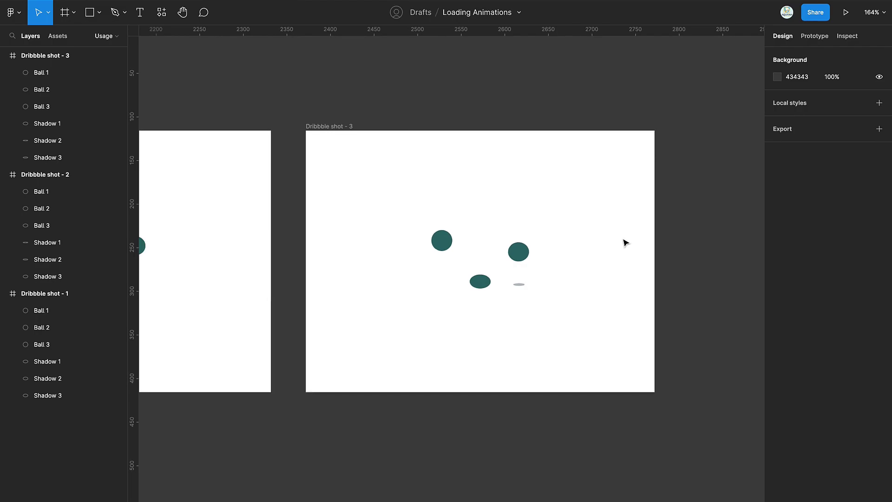
left_click(340, 126)
Duplicate the frame as Dribbble shot - 4 and move Ball 2 to Y 114.
key("super+d")
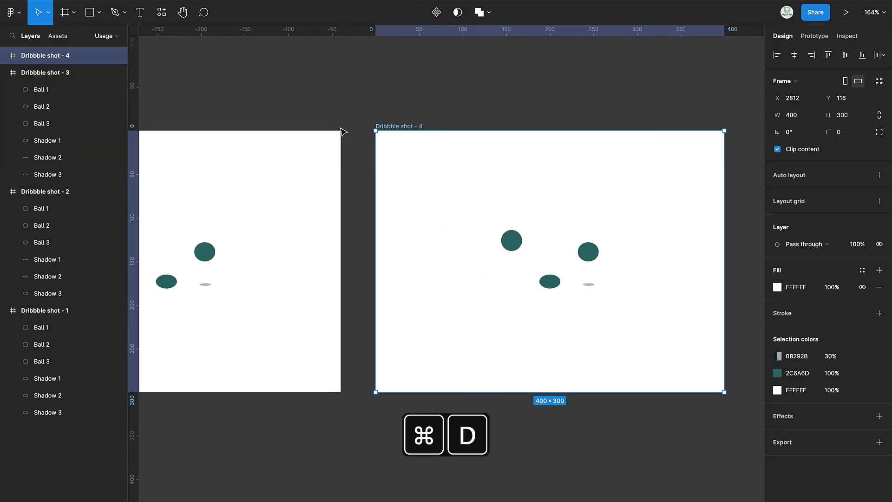
scroll(490, 247, "right", 2)
left_click(474, 240)
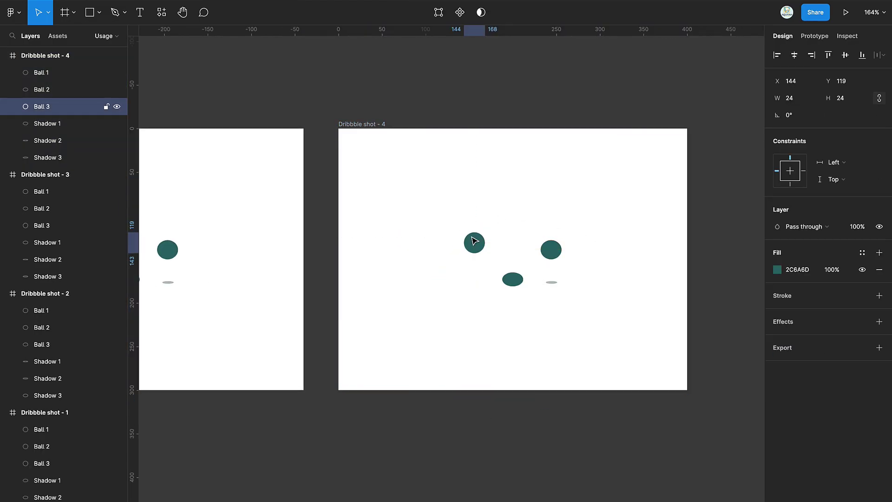
left_click(512, 279)
scroll(514, 279, "left", 2)
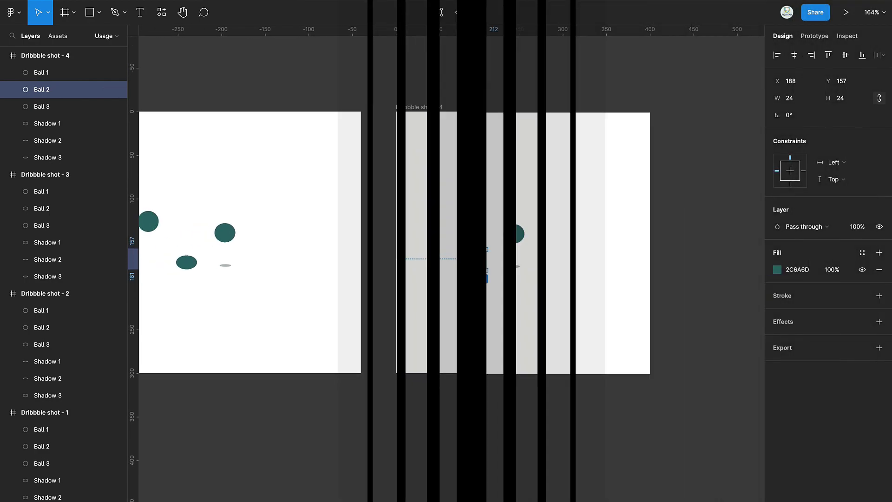
left_click(847, 77)
type("114")
key("Return")
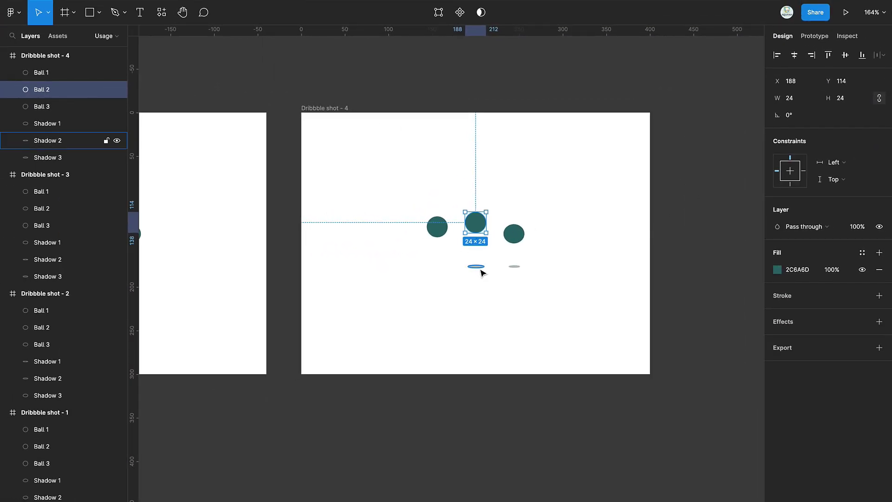
Shrink Shadow 2 to a tiny 5×3 ellipse and fade it to 10% opacity.
left_click(480, 270)
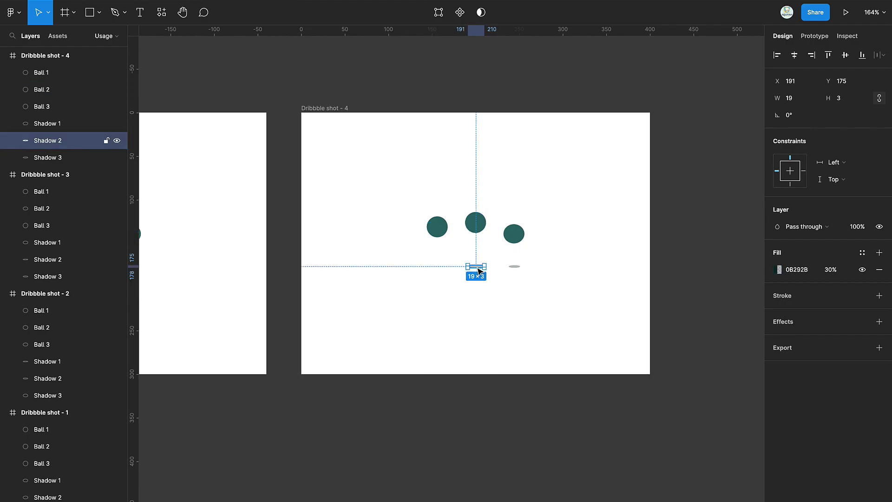
scroll(478, 267, "up", 5)
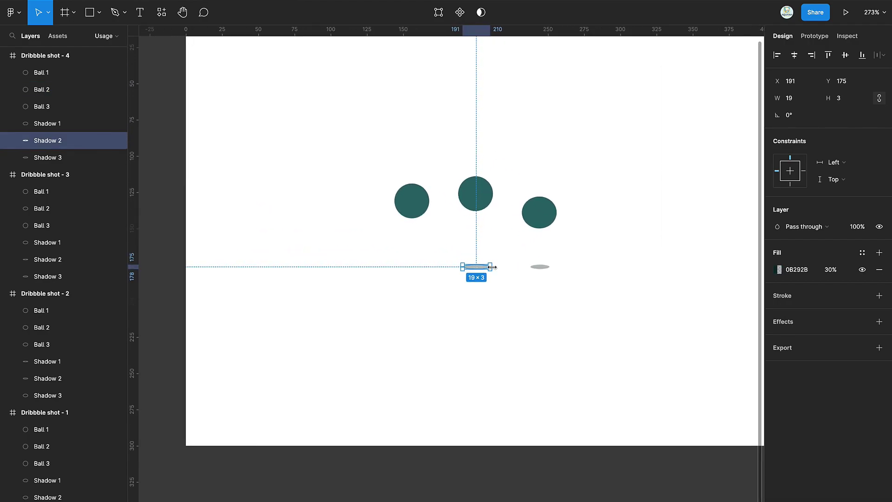
left_click_drag(479, 267, 480, 268)
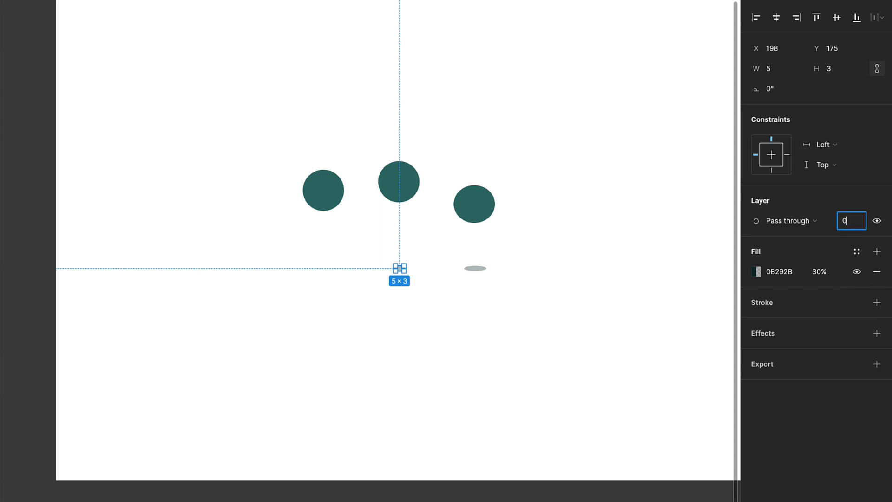
type("0")
key("Return")
left_click(420, 278)
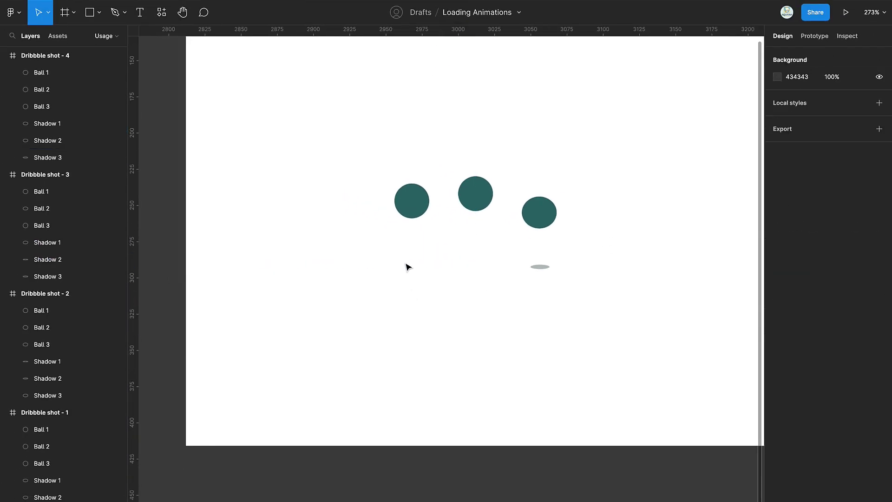
left_click(409, 267)
left_click(851, 225)
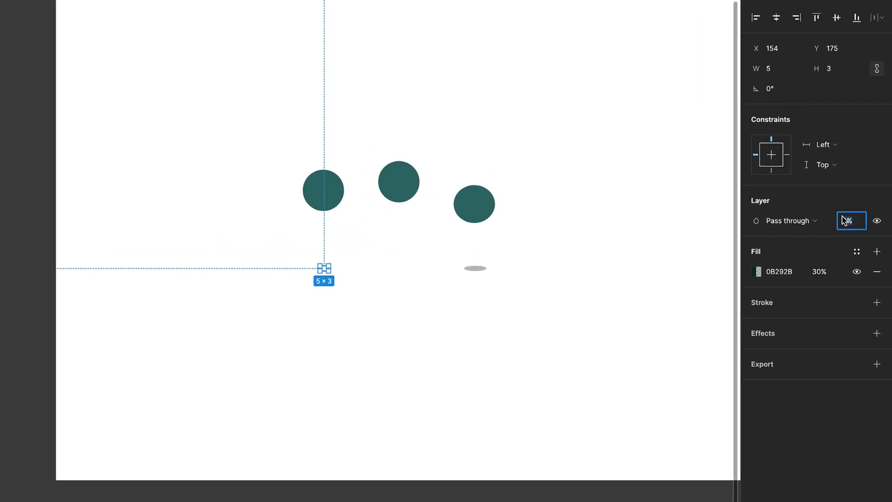
type("10")
key("Return")
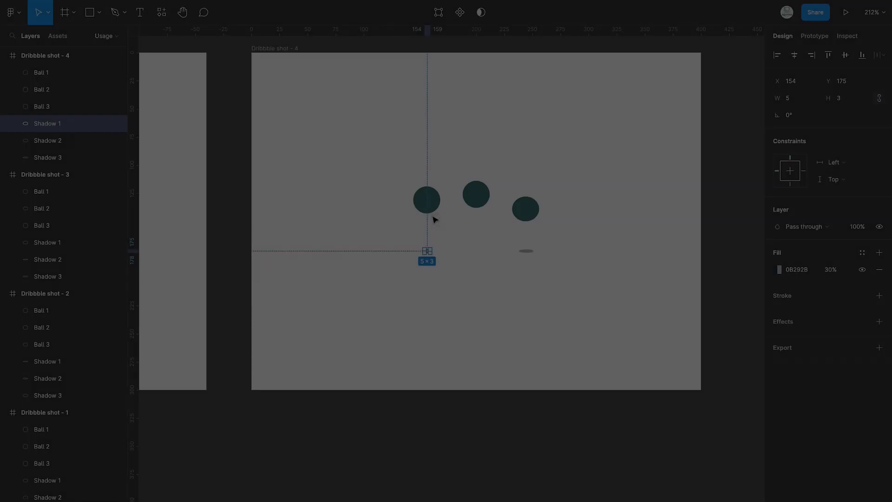
Squash the left ball slightly from the top, lowering it to about 24×21.
left_click(331, 200)
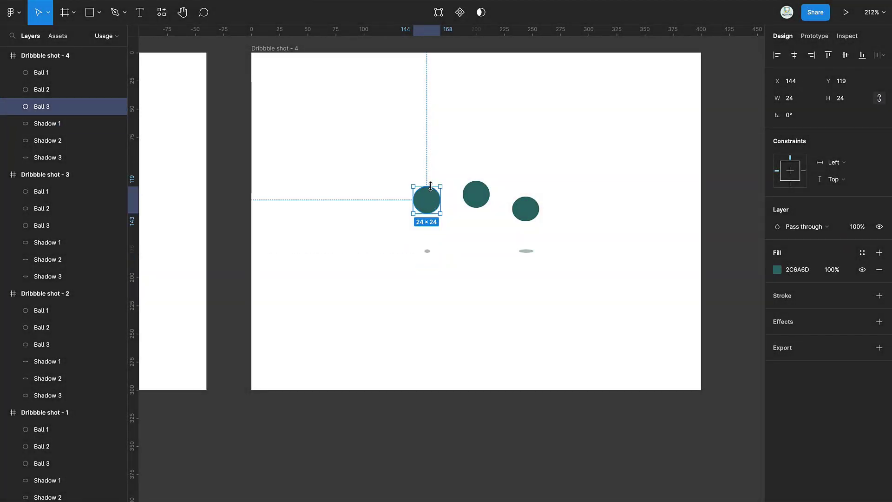
left_click_drag(431, 187, 430, 190)
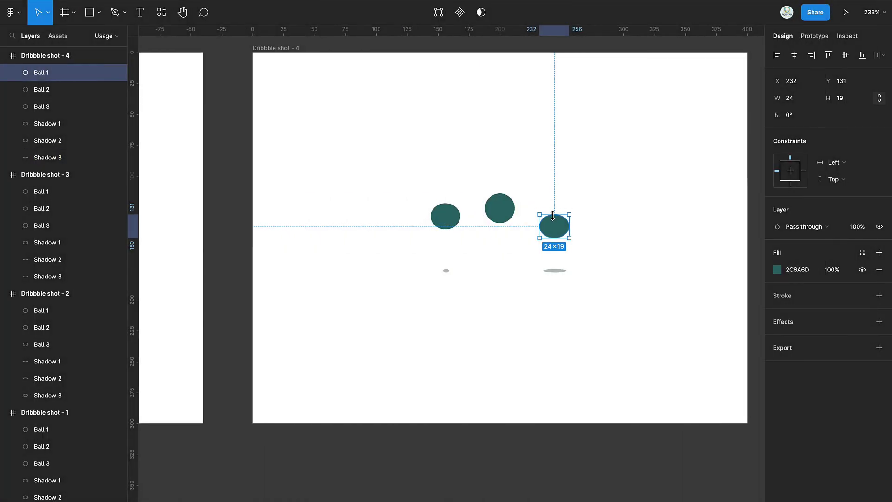
scroll(573, 307, "down", 2)
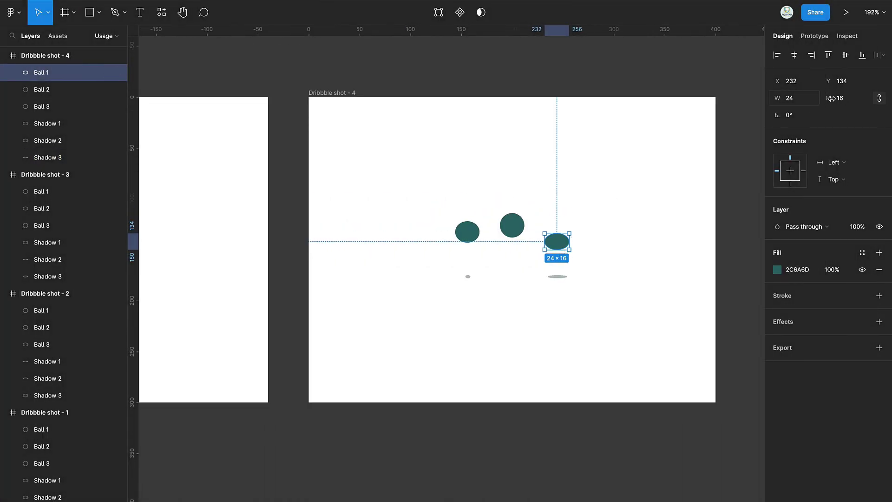
left_click(538, 221)
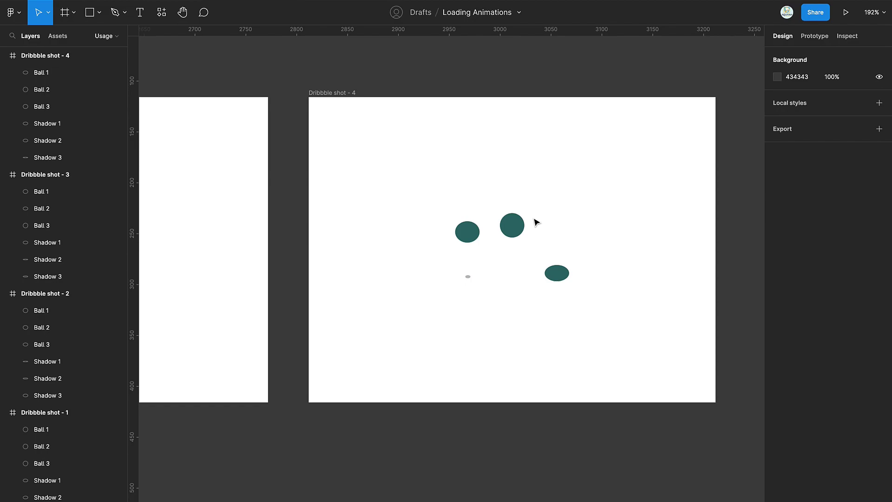
left_click(467, 232)
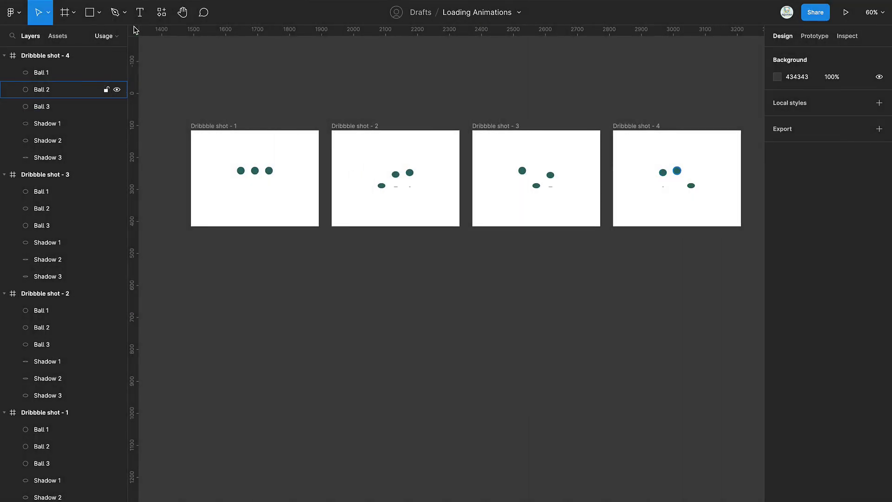
Run the LottieFiles plugin and export the four selected Dribbble shot frames to Lottie.
left_click(161, 13)
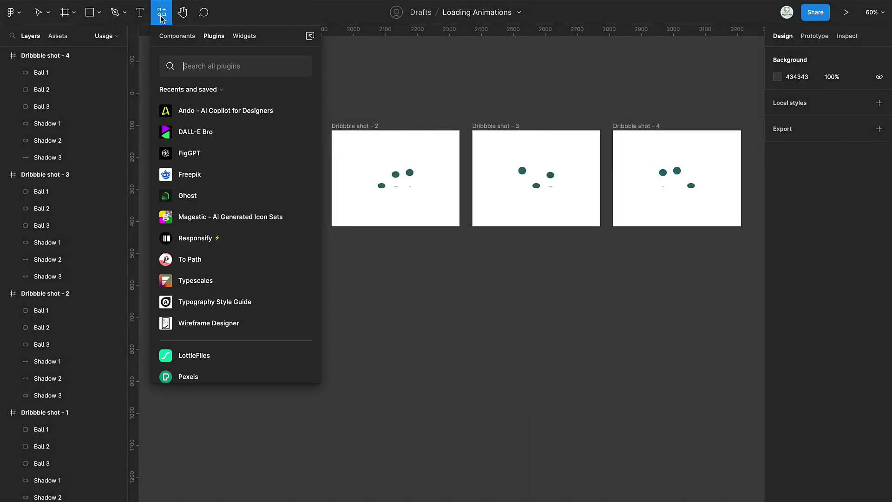
type("lot")
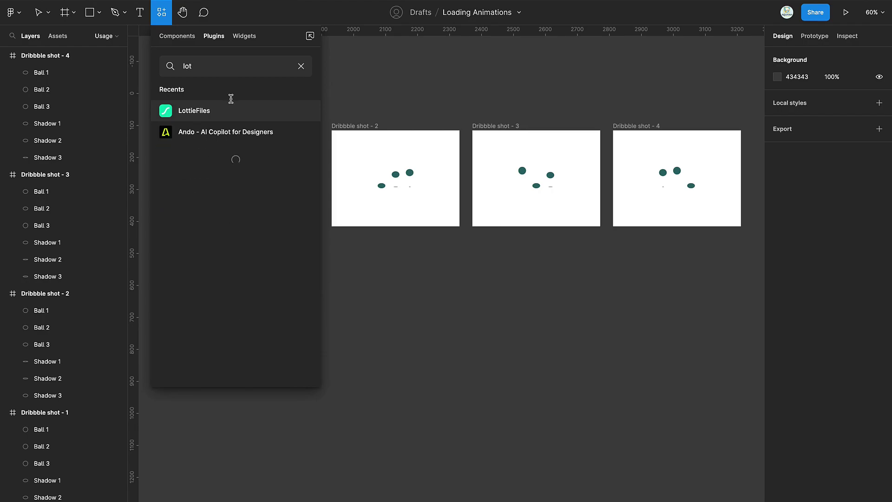
left_click(299, 112)
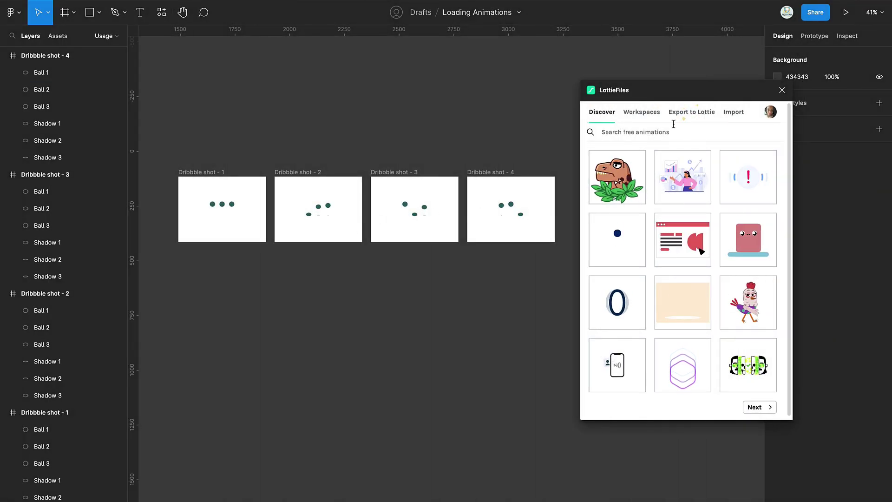
left_click(688, 112)
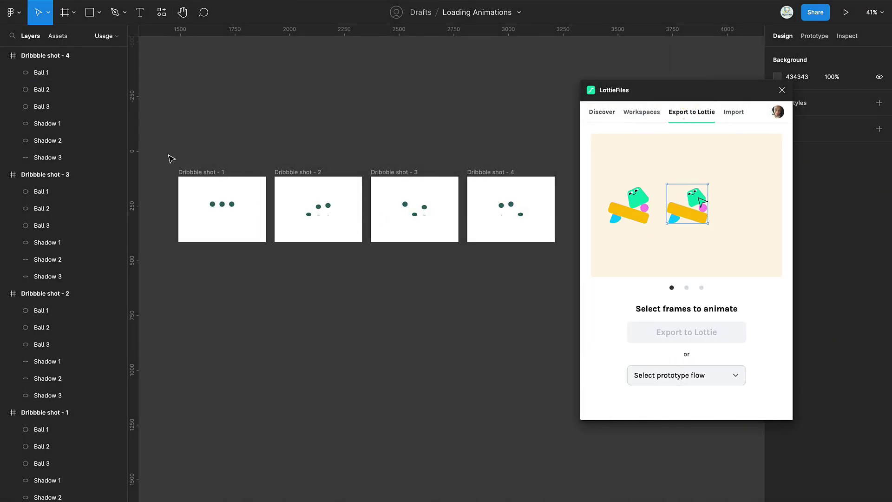
left_click_drag(171, 158, 538, 285)
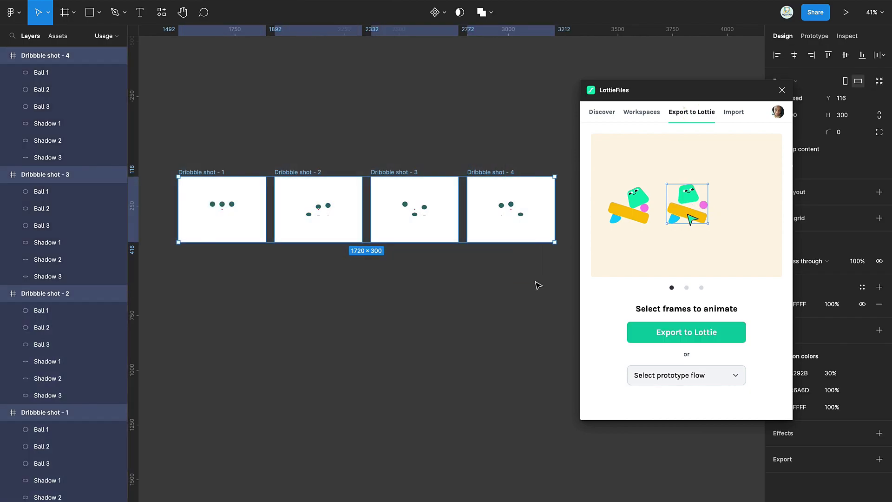
left_click(703, 332)
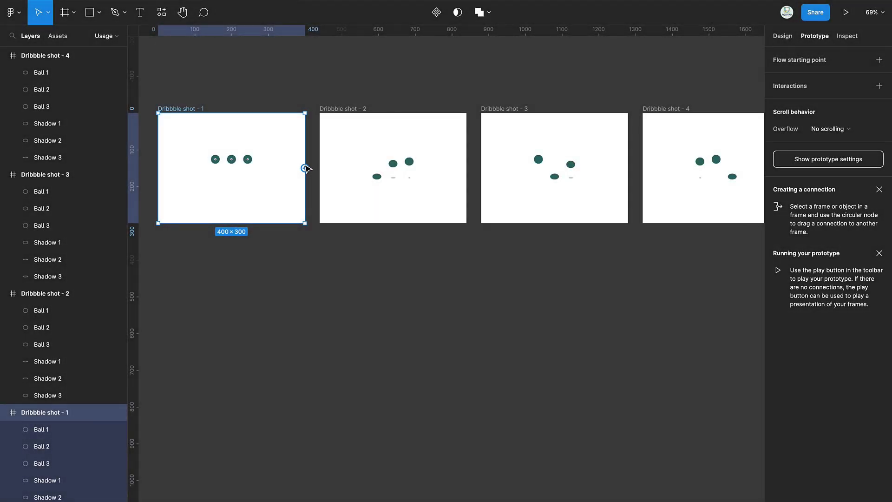
Link Dribbble shot - 1 to shot - 2 and shot - 2 to shot - 3 with After delay triggers.
left_click_drag(306, 168, 344, 170)
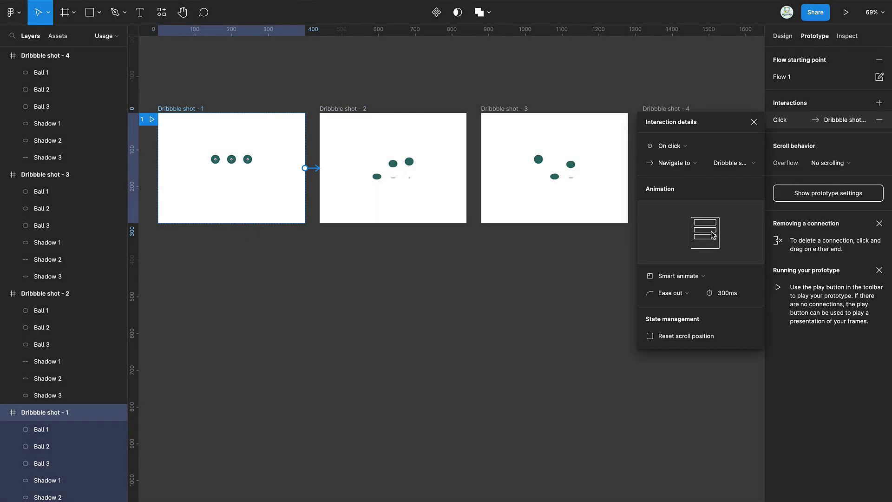
left_click(692, 148)
left_click(688, 278)
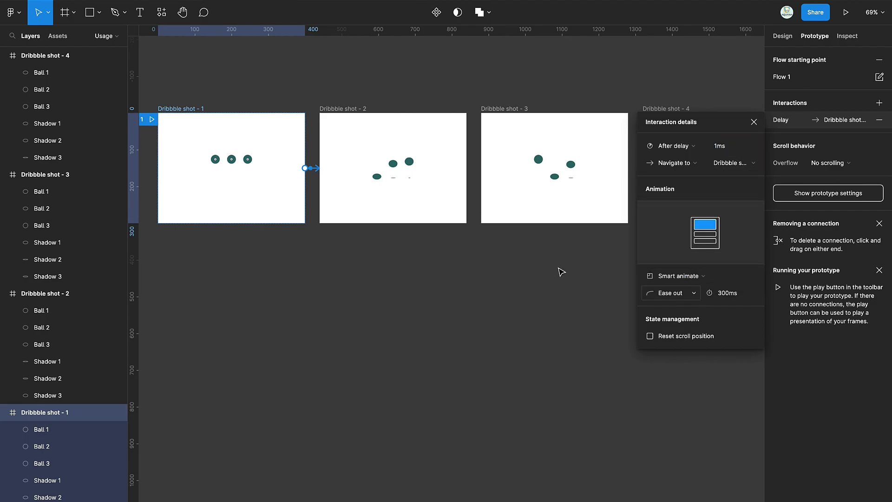
left_click(375, 119)
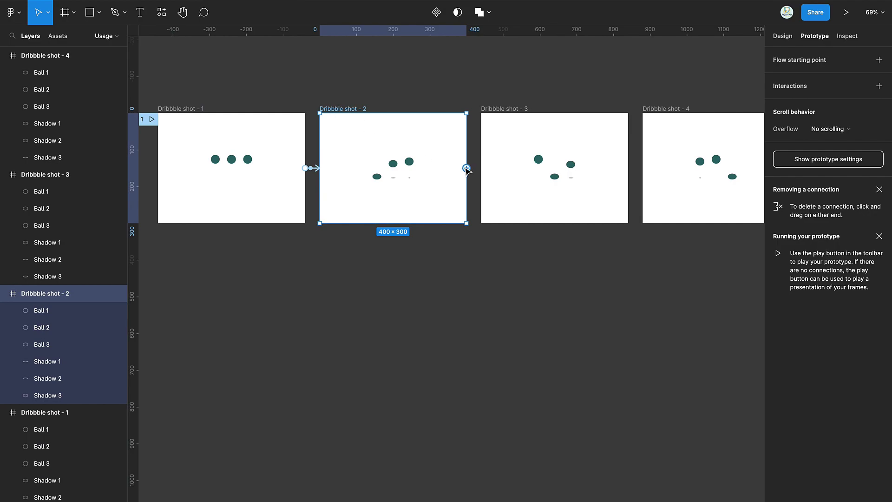
left_click_drag(466, 168, 494, 173)
left_click(673, 128)
left_click(673, 261)
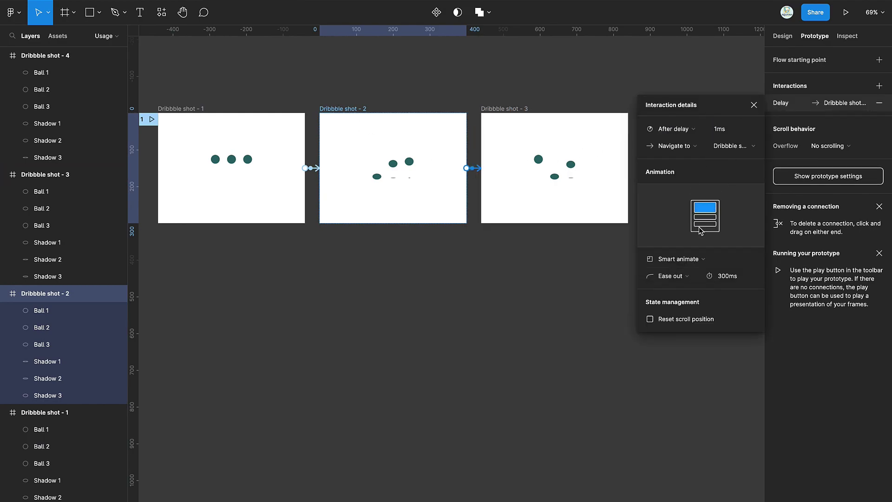
Link shot - 3 to shot - 4 and loop shot - 4 back to shot - 1, with a 1ms delay.
left_click(505, 113)
scroll(507, 114, "right", 2)
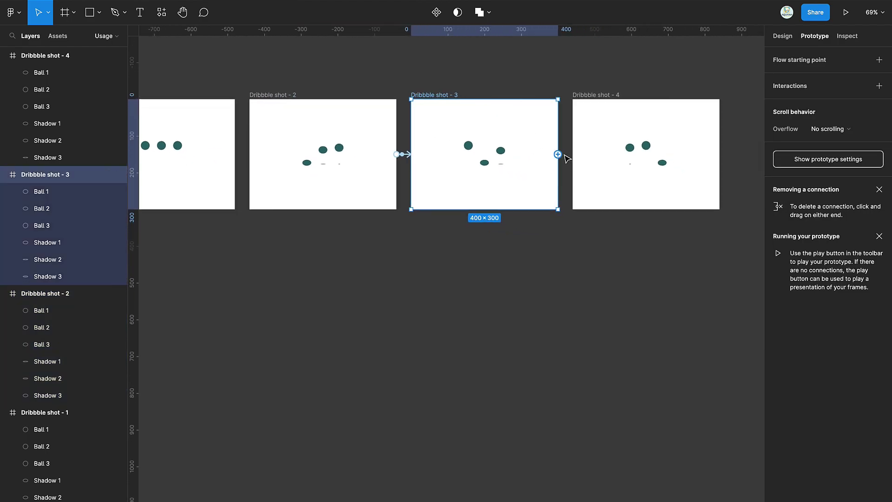
left_click_drag(566, 155, 604, 153)
left_click(673, 128)
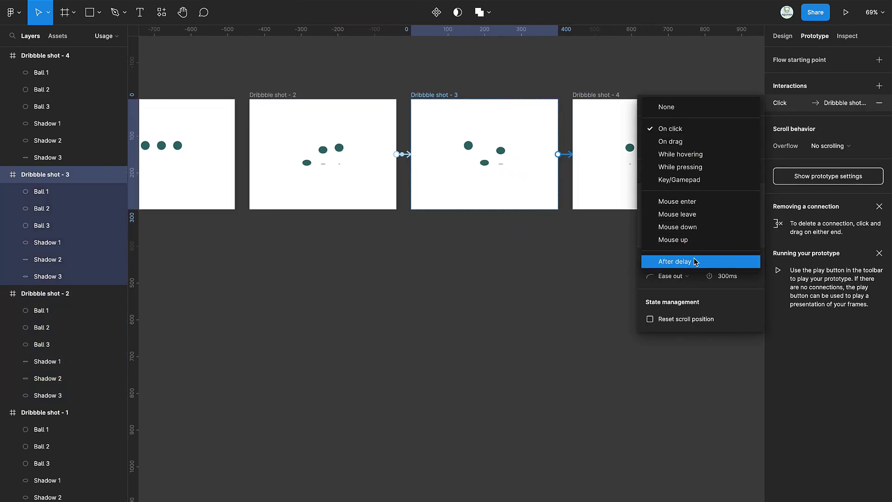
left_click(673, 258)
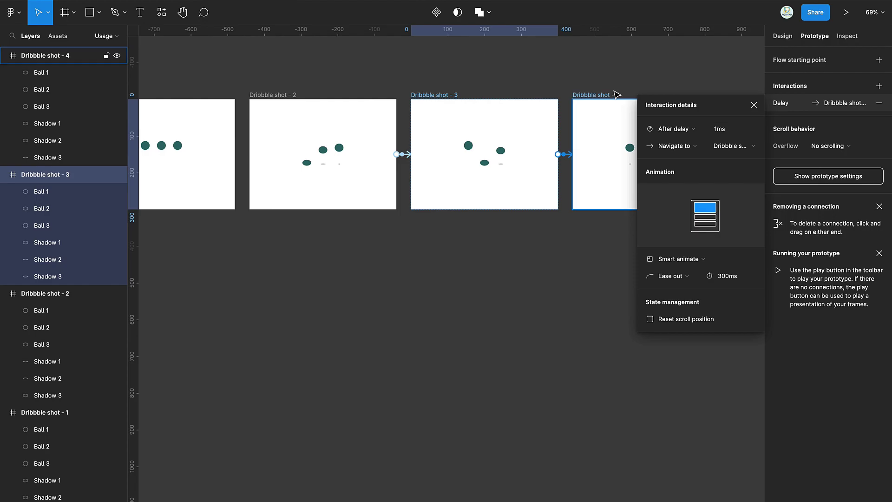
left_click(601, 95)
left_click_drag(719, 154, 341, 152)
left_click(691, 129)
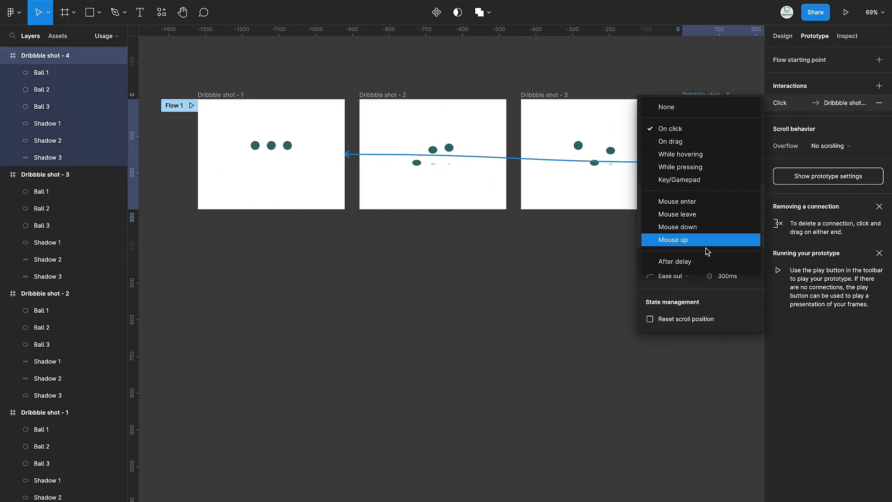
left_click(706, 261)
type("1")
key("Return")
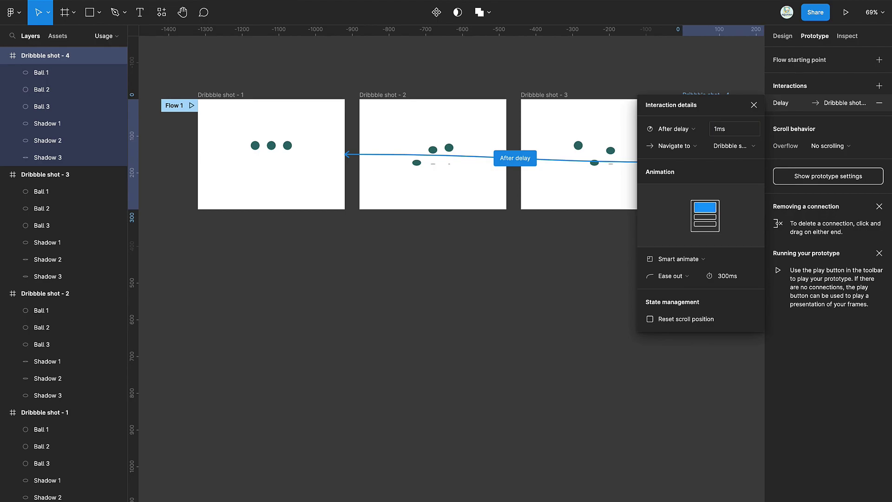
Launch LottieFiles from the canvas Plugins menu and export prototype Flow 1 to Lottie.
left_click(583, 304)
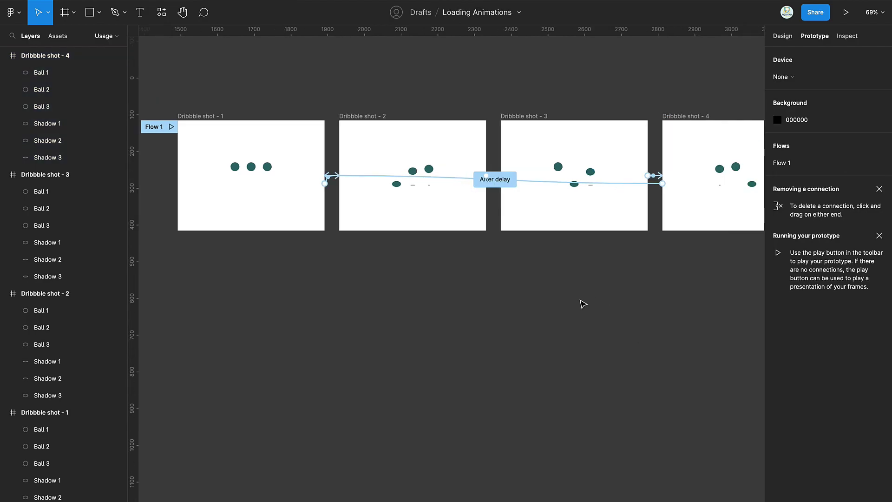
right_click(468, 342)
mouse_move(537, 441)
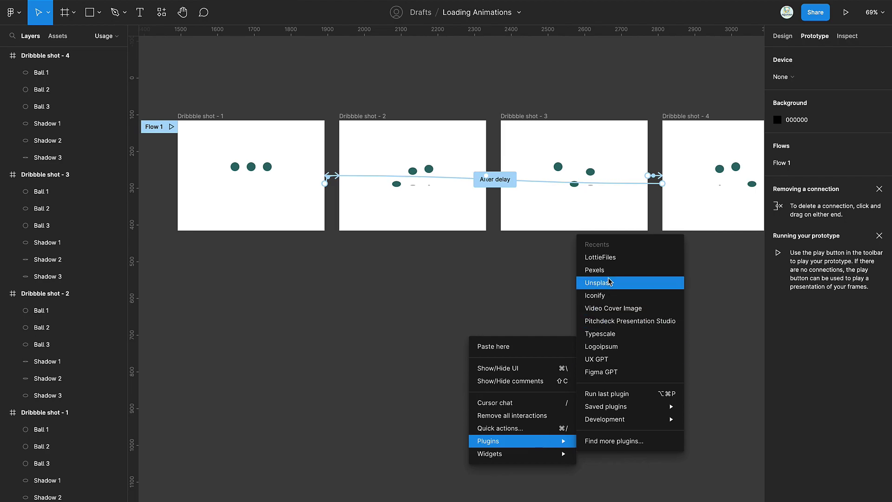
left_click(608, 261)
left_click(686, 113)
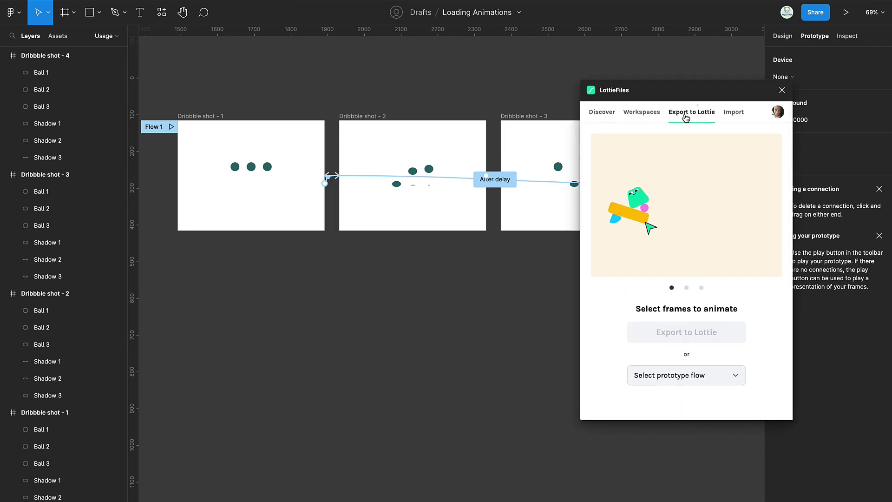
left_click(686, 375)
left_click(687, 390)
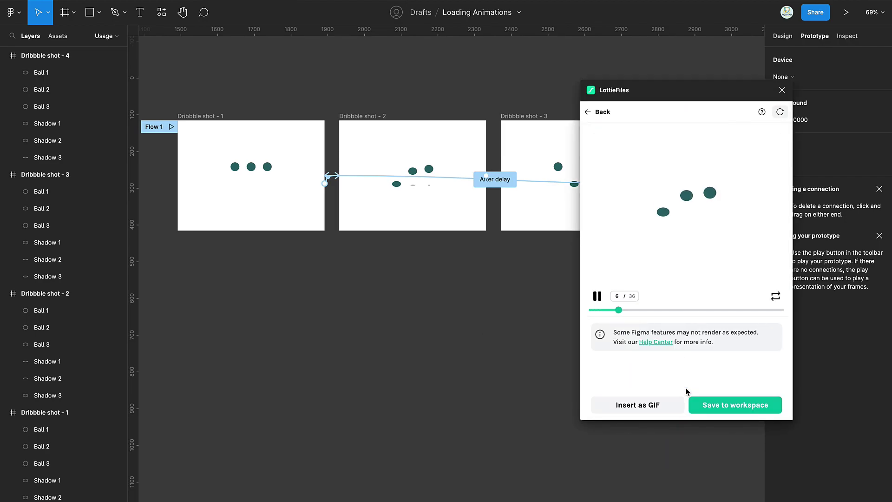